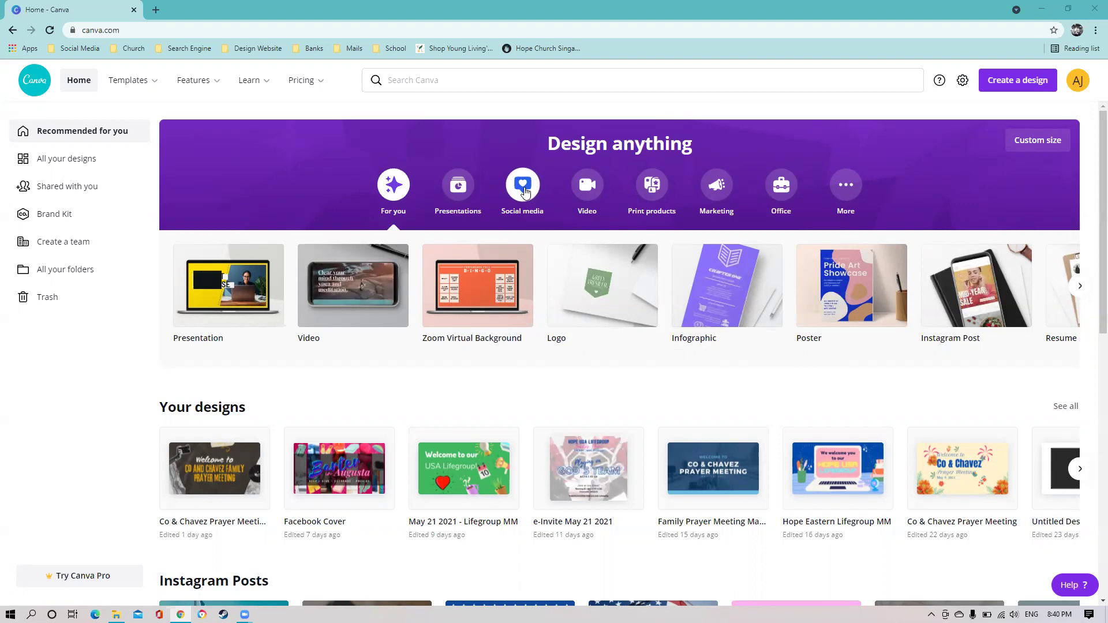
# Pick YouTube Intro from the Social media sizes to open a blank 1080p design
pyautogui.click(523, 190)
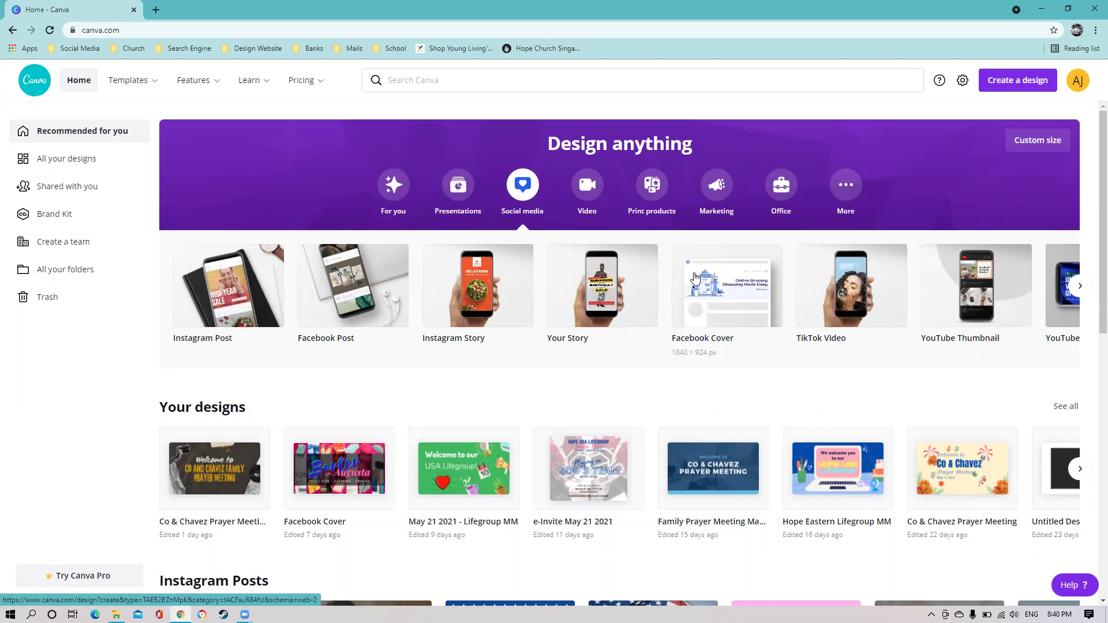
pyautogui.click(1079, 287)
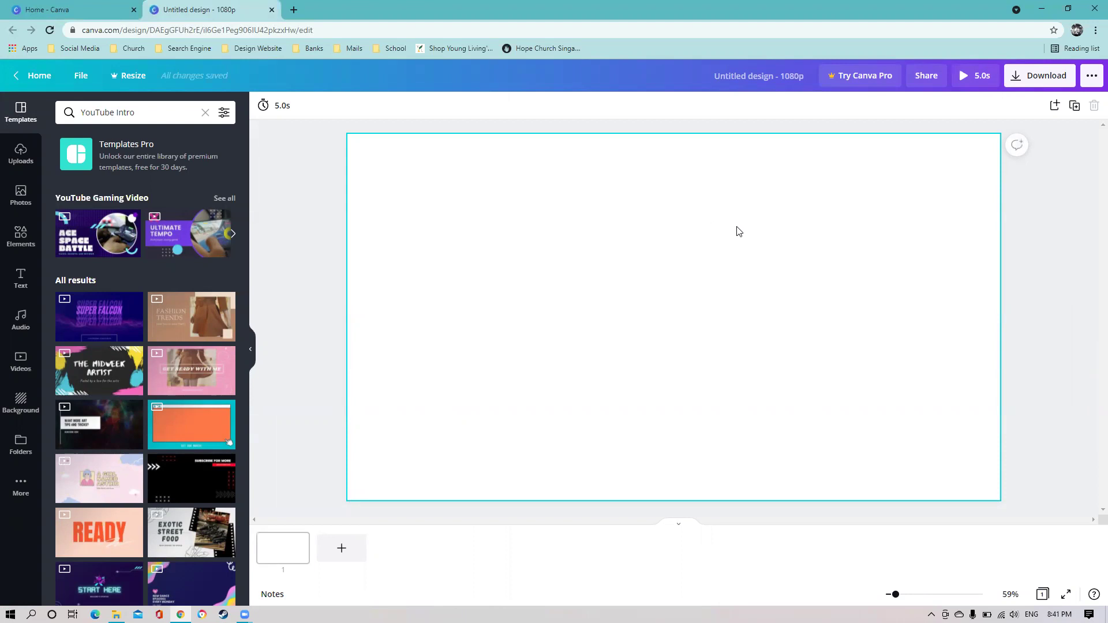
# Find and preview the downloaded PIVOT image in the Downloads folder
pyautogui.hotkey('alt', 'Tab')
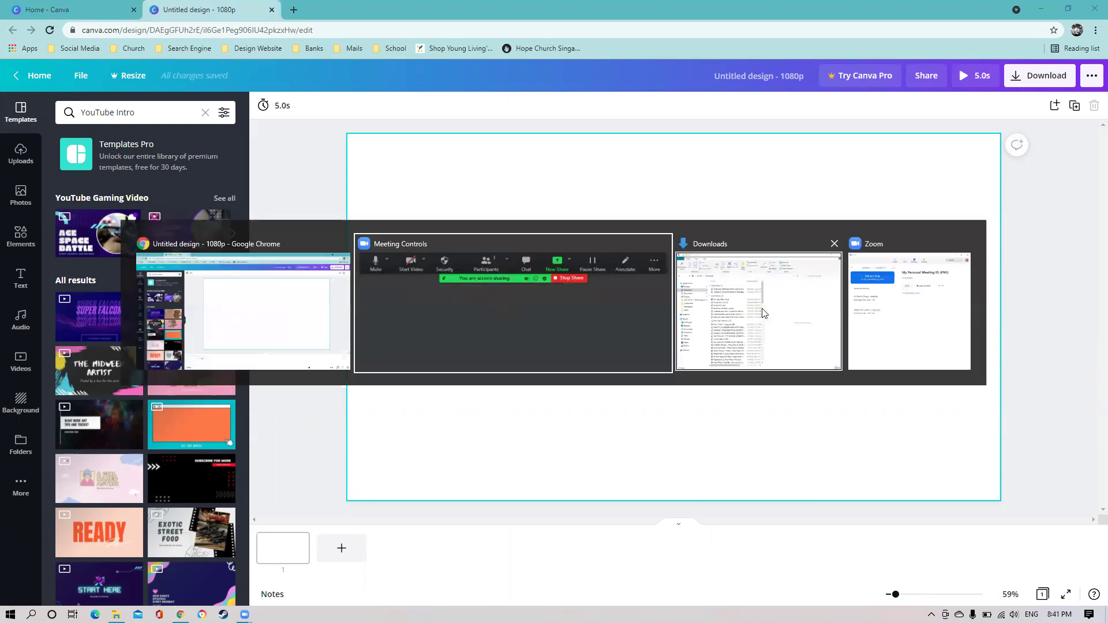
pyautogui.click(731, 329)
pyautogui.click(445, 190)
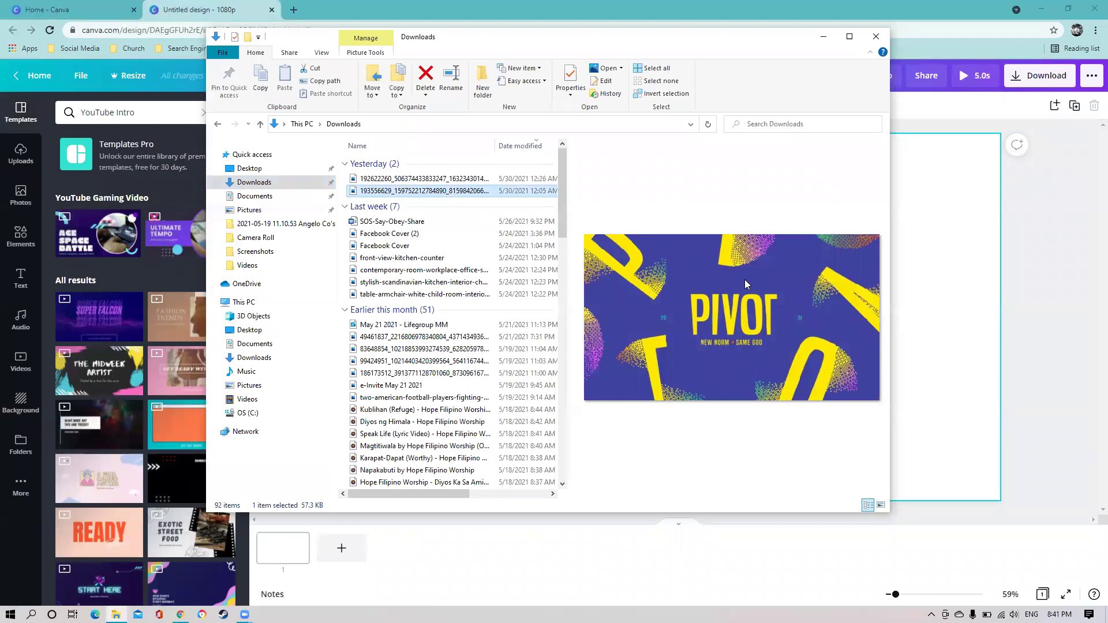
# Drag the PIVOT image from Downloads toward Canva's Uploads panel
pyautogui.click(955, 262)
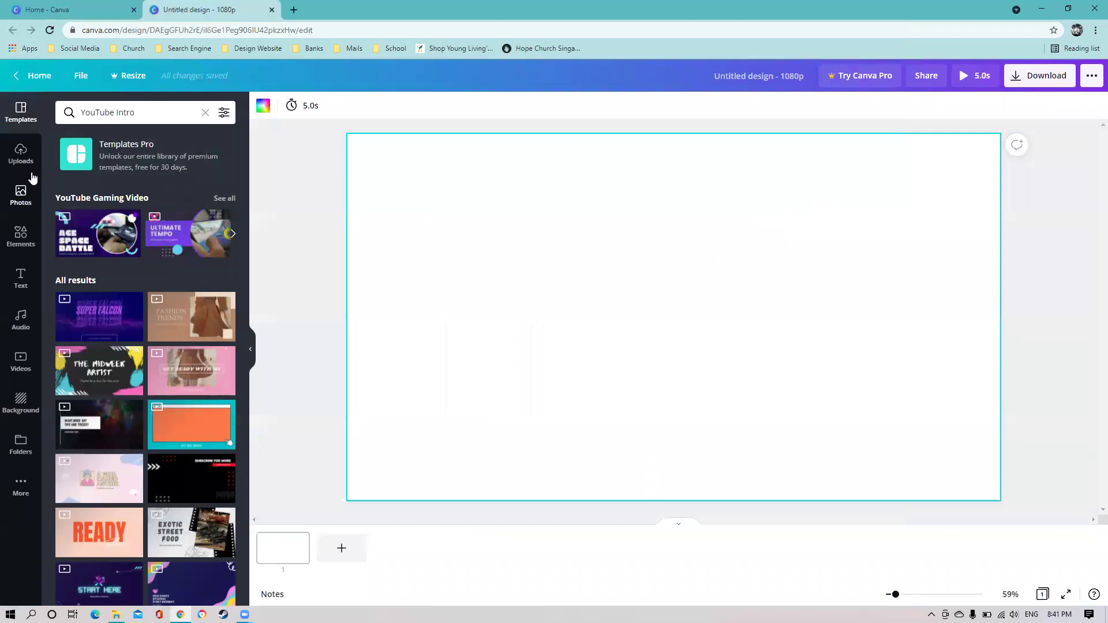
pyautogui.click(22, 155)
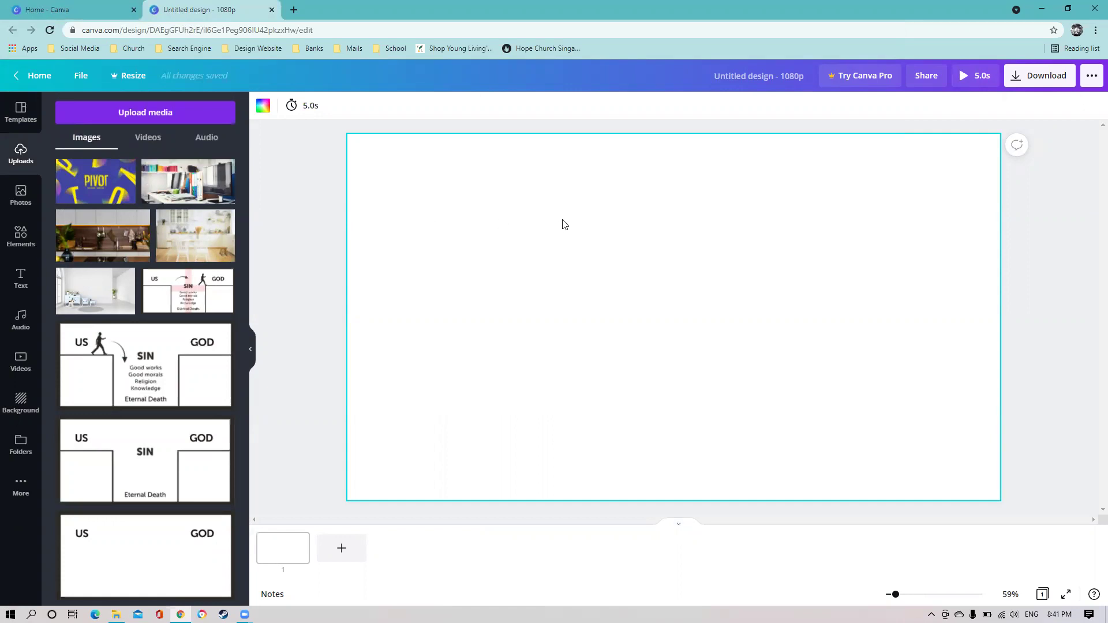
pyautogui.hotkey('alt', 'Tab')
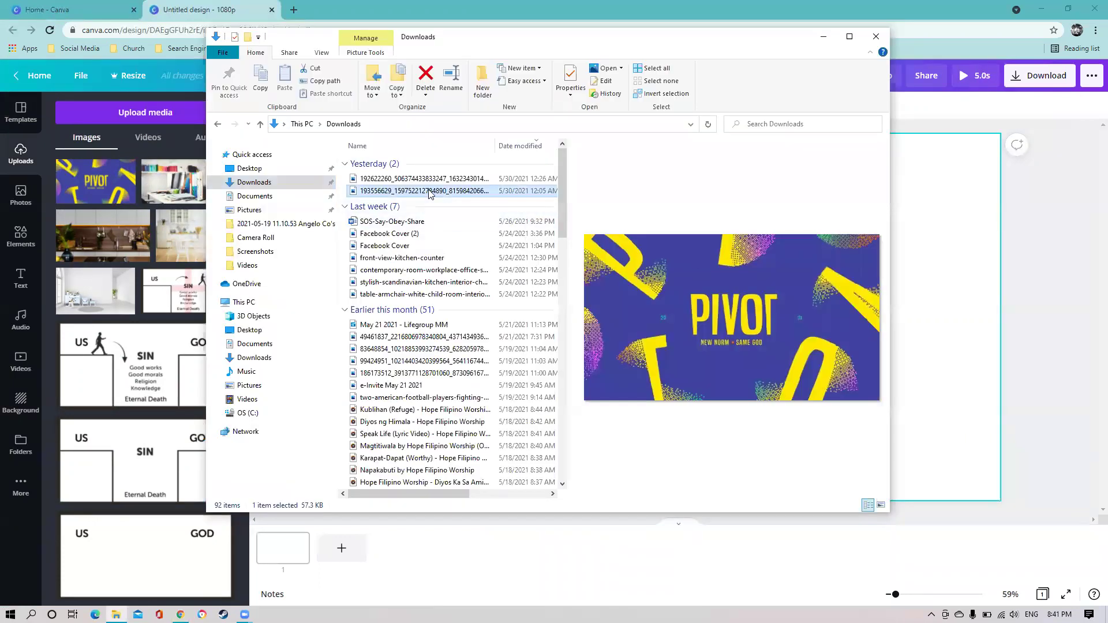
pyautogui.moveTo(429, 191); pyautogui.dragTo(89, 186)
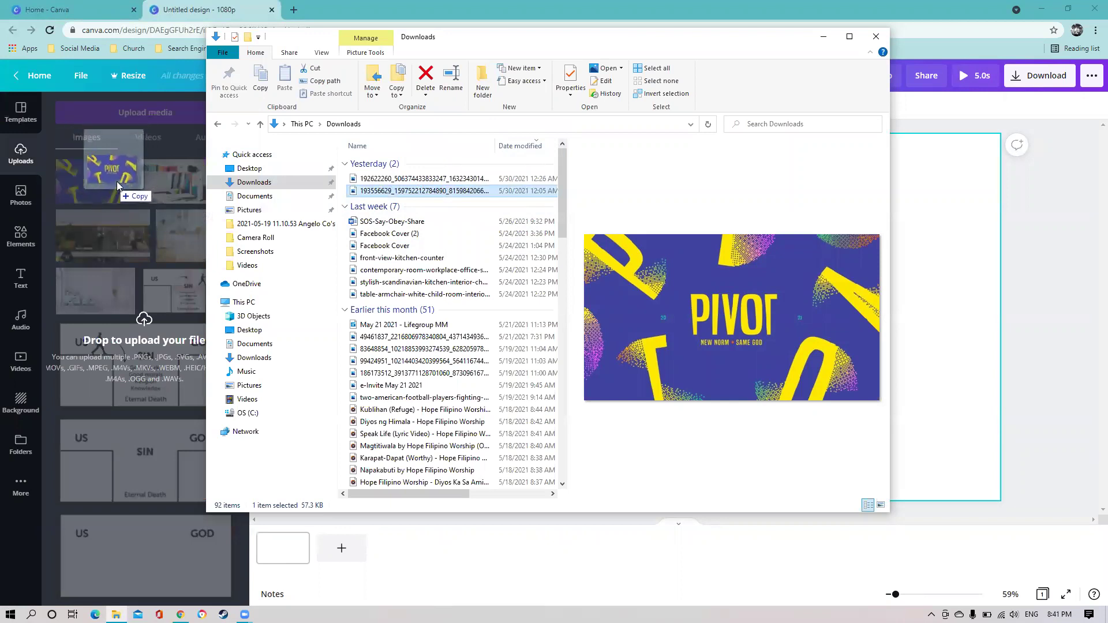
pyautogui.moveTo(90, 186); pyautogui.dragTo(445, 190)
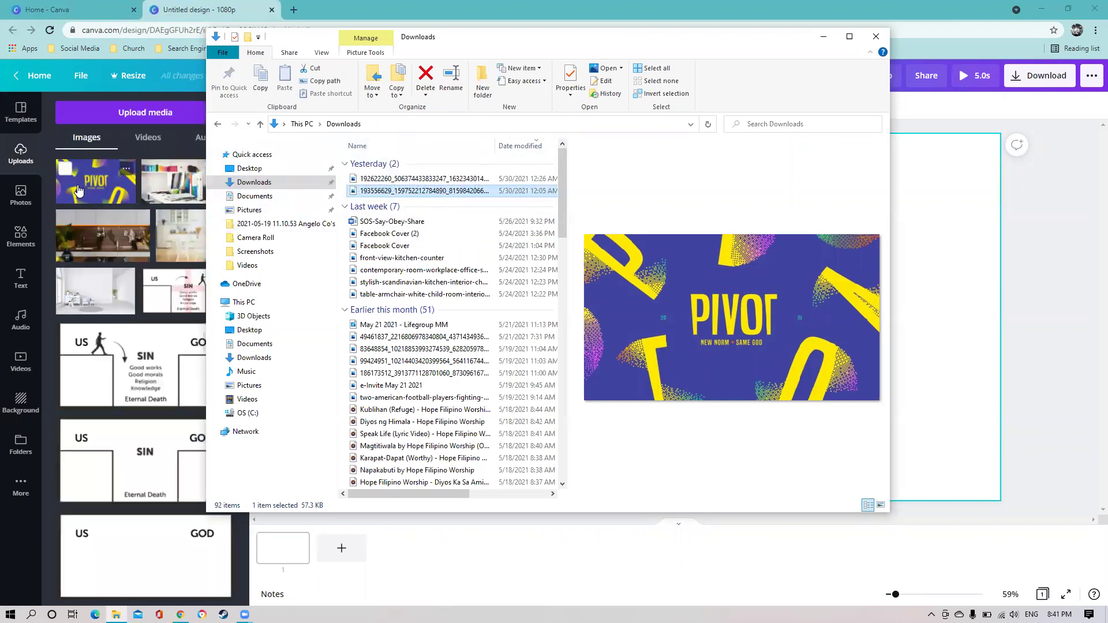
pyautogui.click(956, 186)
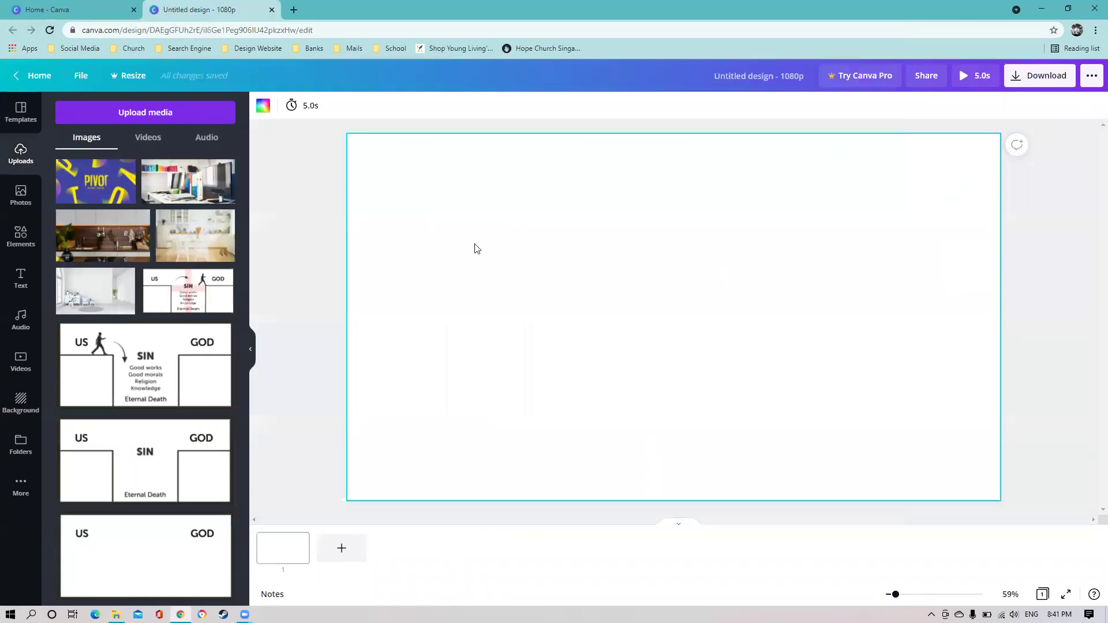
# Add the PIVOT upload and drag its corner until it covers the whole 1080p page
pyautogui.click(95, 186)
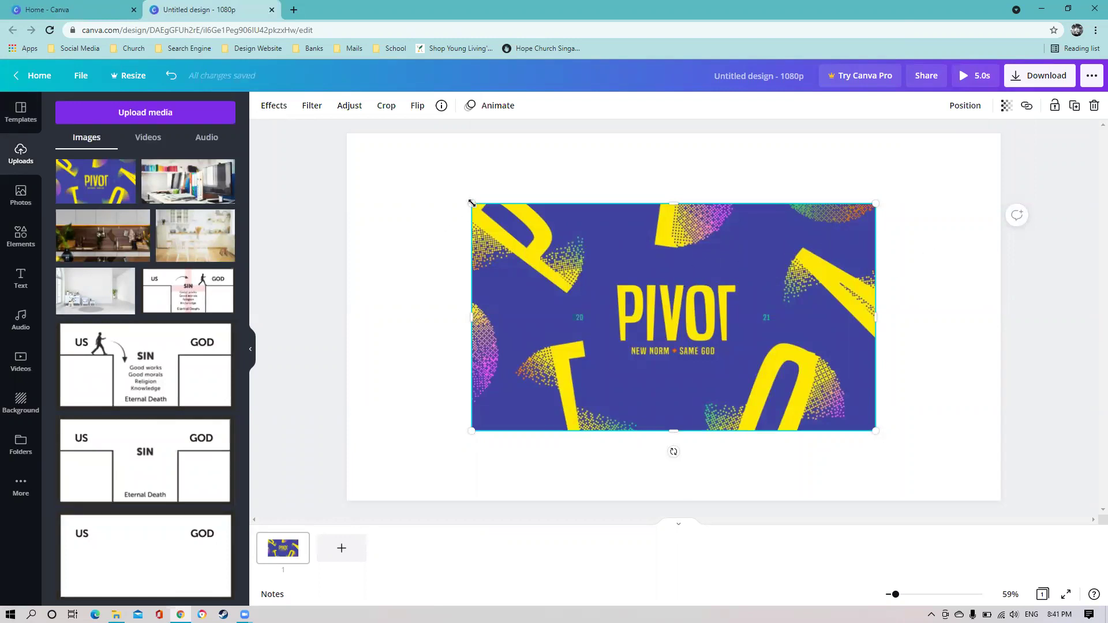
pyautogui.moveTo(468, 201)
pyautogui.mouseDown()
pyautogui.moveTo(459, 179)
pyautogui.moveTo(421, 176)
pyautogui.mouseUp()
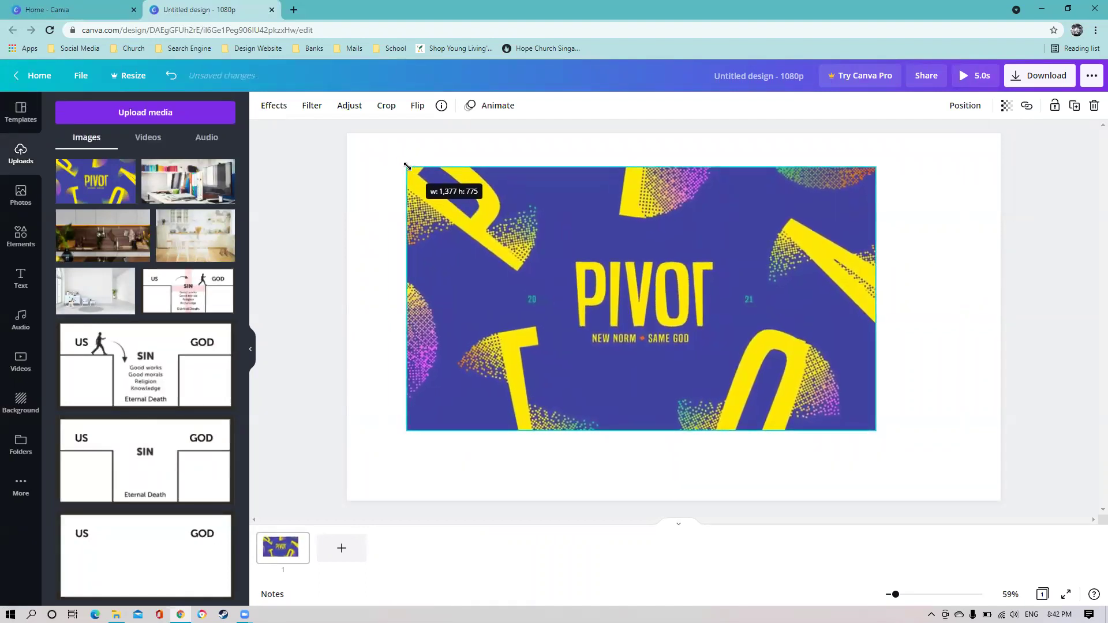
pyautogui.moveTo(421, 176); pyautogui.dragTo(425, 176)
pyautogui.hotkey('ctrl', 'z')
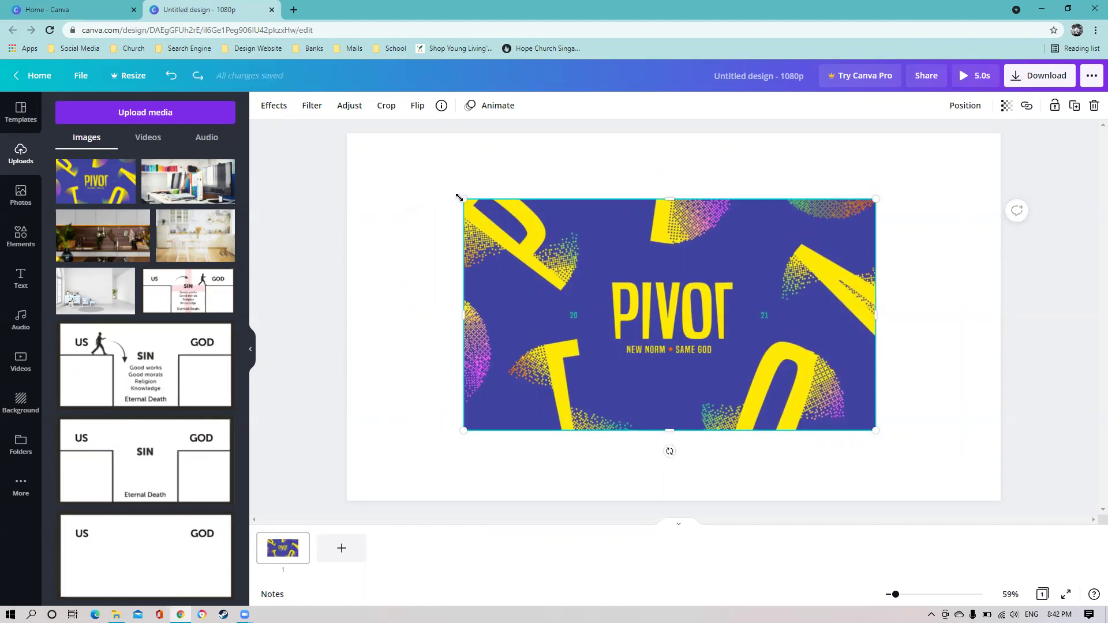
pyautogui.moveTo(459, 196); pyautogui.dragTo(451, 191)
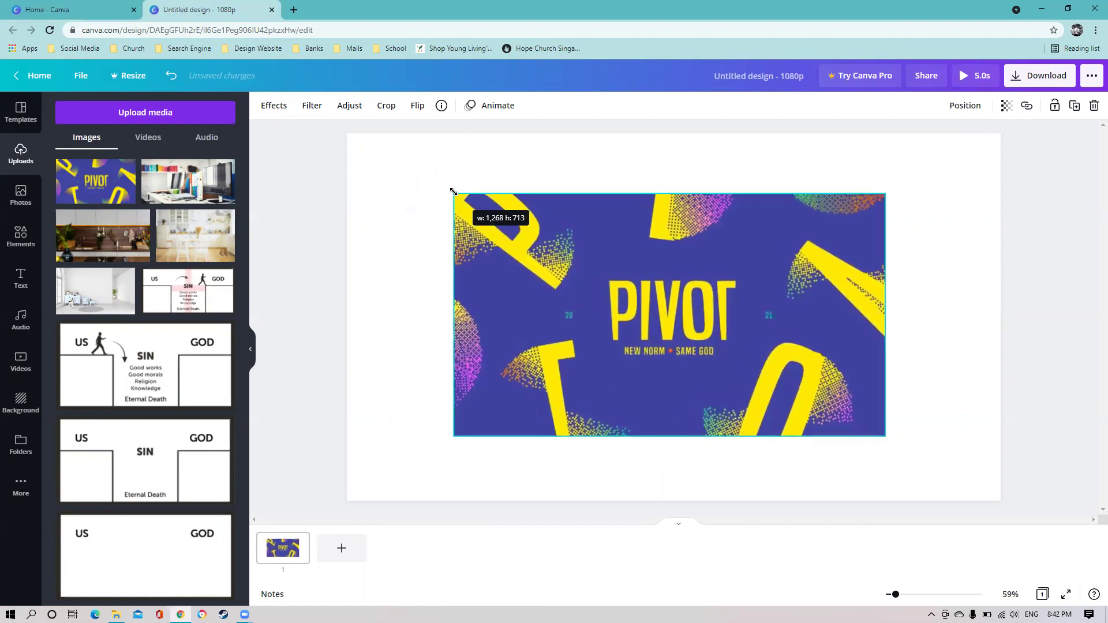
pyautogui.moveTo(451, 193)
pyautogui.mouseDown()
pyautogui.moveTo(377, 136)
pyautogui.moveTo(481, 216)
pyautogui.moveTo(442, 179)
pyautogui.moveTo(463, 191)
pyautogui.moveTo(277, 128)
pyautogui.mouseUp()
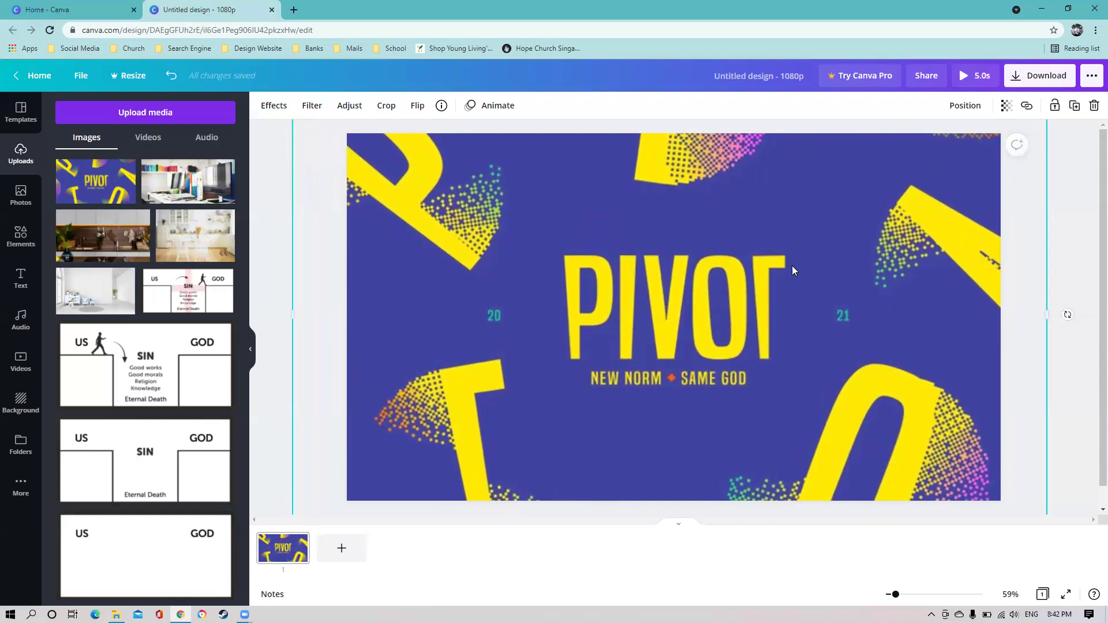
# Deselect the PIVOT background and search the Elements library for 'shapes'
pyautogui.click(1086, 221)
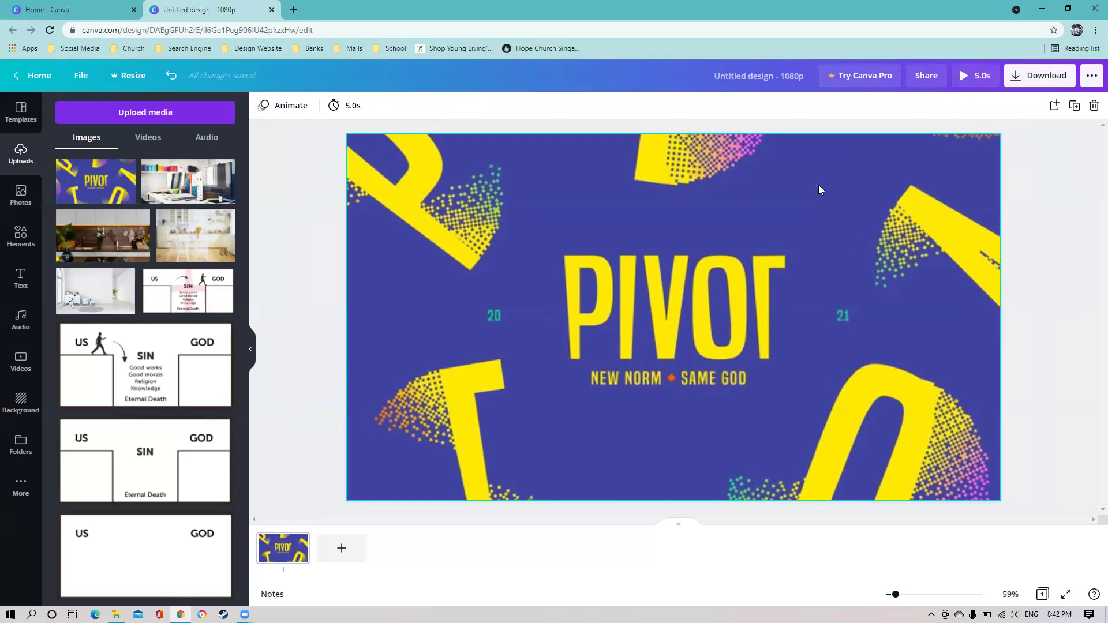
pyautogui.moveTo(818, 184); pyautogui.dragTo(831, 187)
pyautogui.click(838, 200)
pyautogui.click(26, 242)
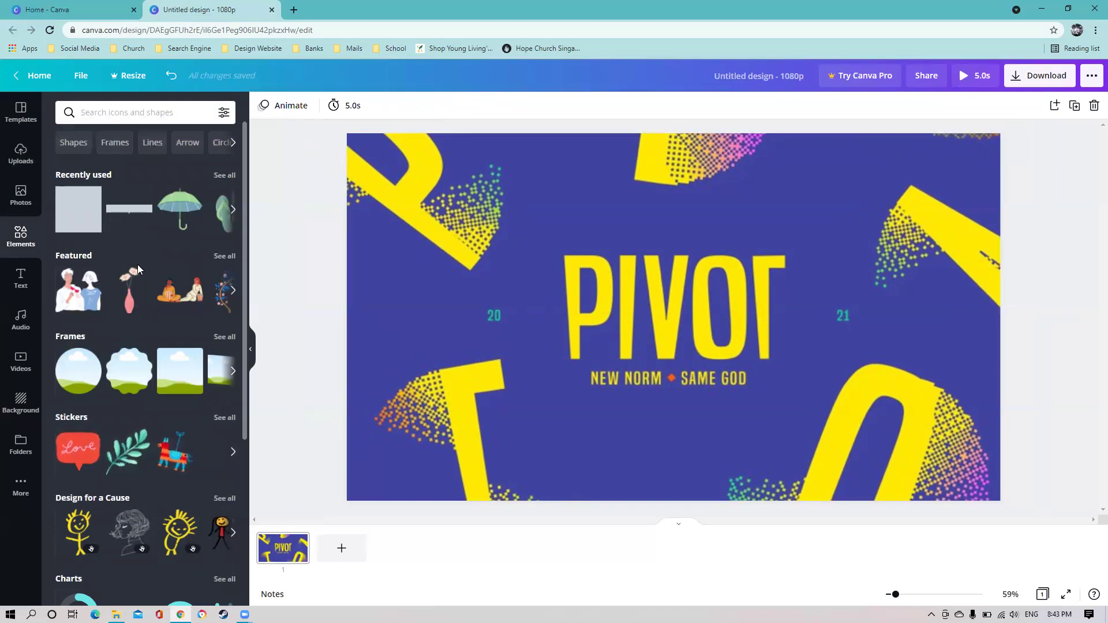
pyautogui.scroll(-2, 139, 287)
pyautogui.scroll(1, 154, 365)
pyautogui.scroll(1, 153, 365)
pyautogui.click(128, 112)
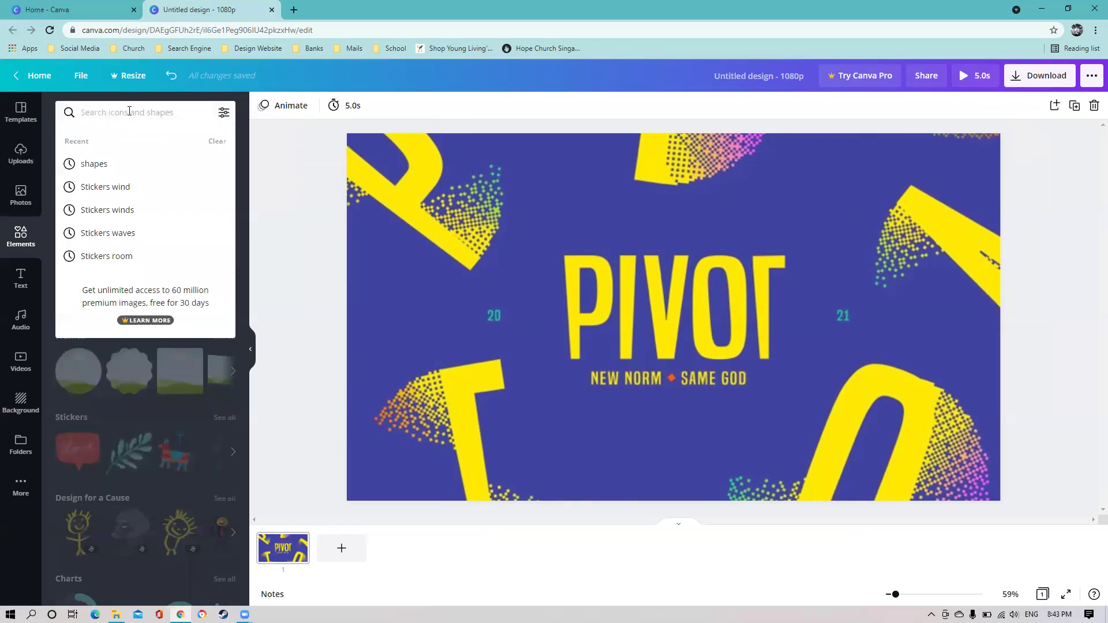
pyautogui.write('shape')
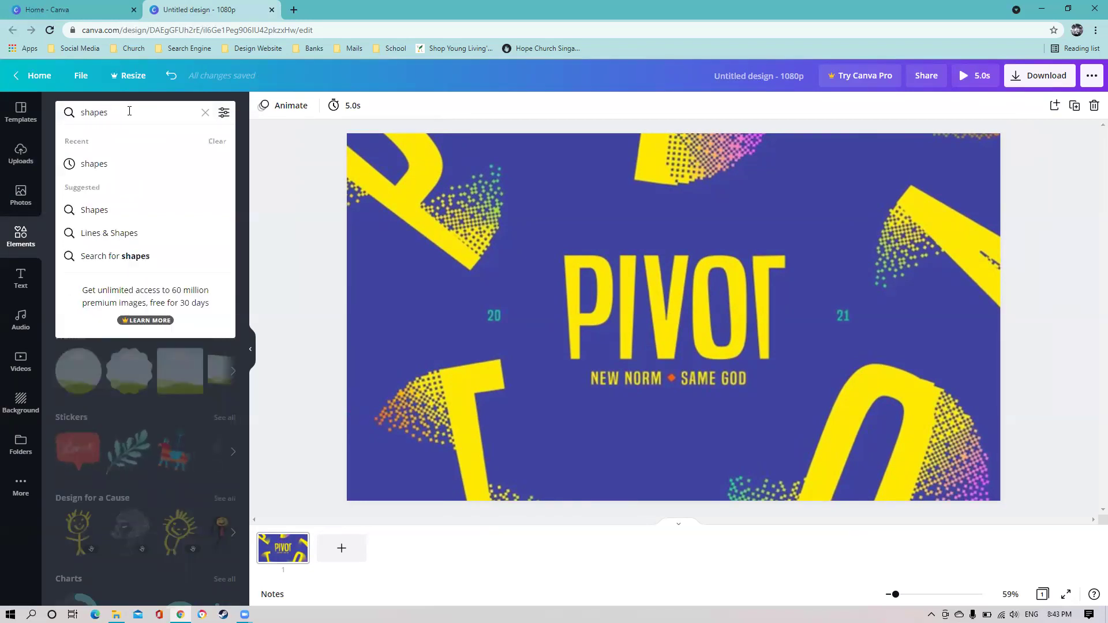
pyautogui.write('s')
pyautogui.press('Return')
pyautogui.scroll(-1, 177, 401)
pyautogui.scroll(-2, 177, 401)
pyautogui.scroll(-1, 178, 402)
pyautogui.scroll(-1, 177, 402)
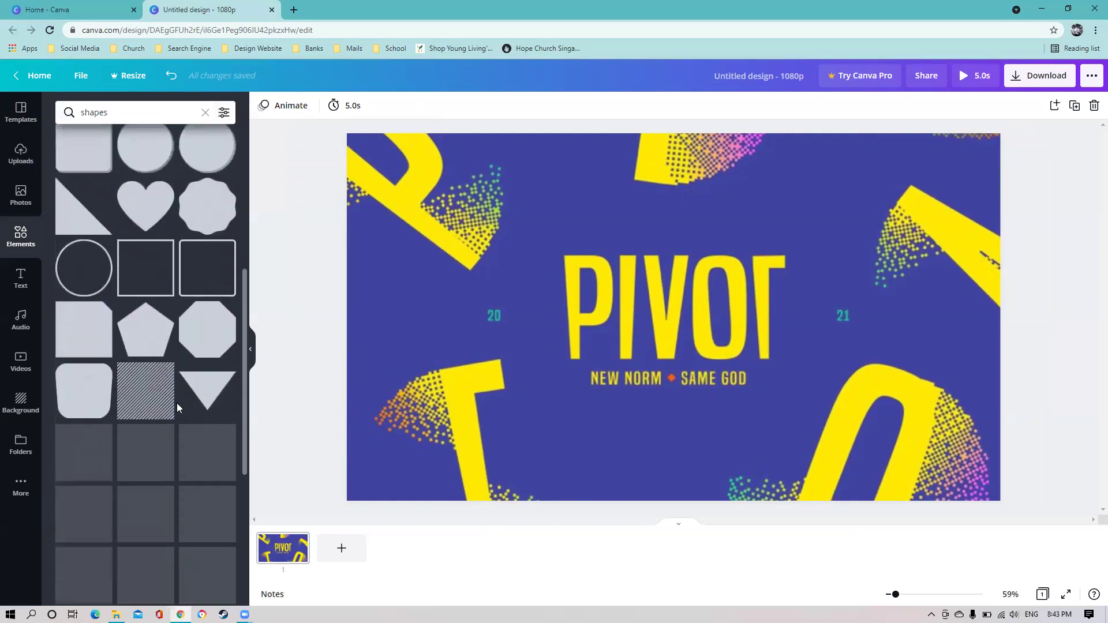
pyautogui.scroll(-1, 177, 402)
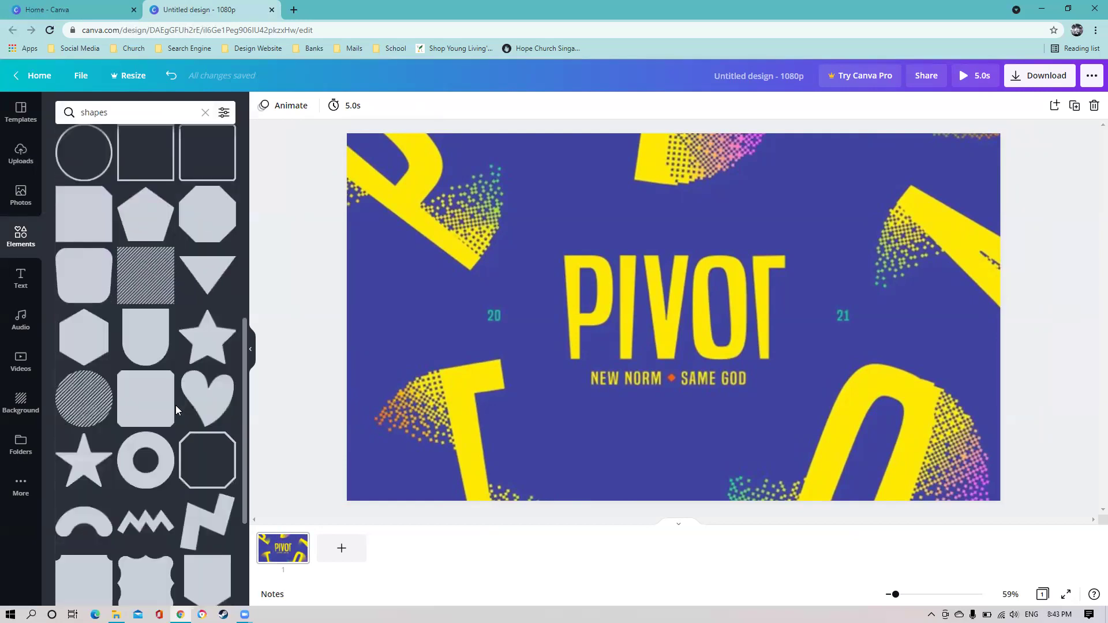
pyautogui.scroll(-1, 176, 405)
pyautogui.scroll(3, 174, 405)
pyautogui.scroll(4, 173, 406)
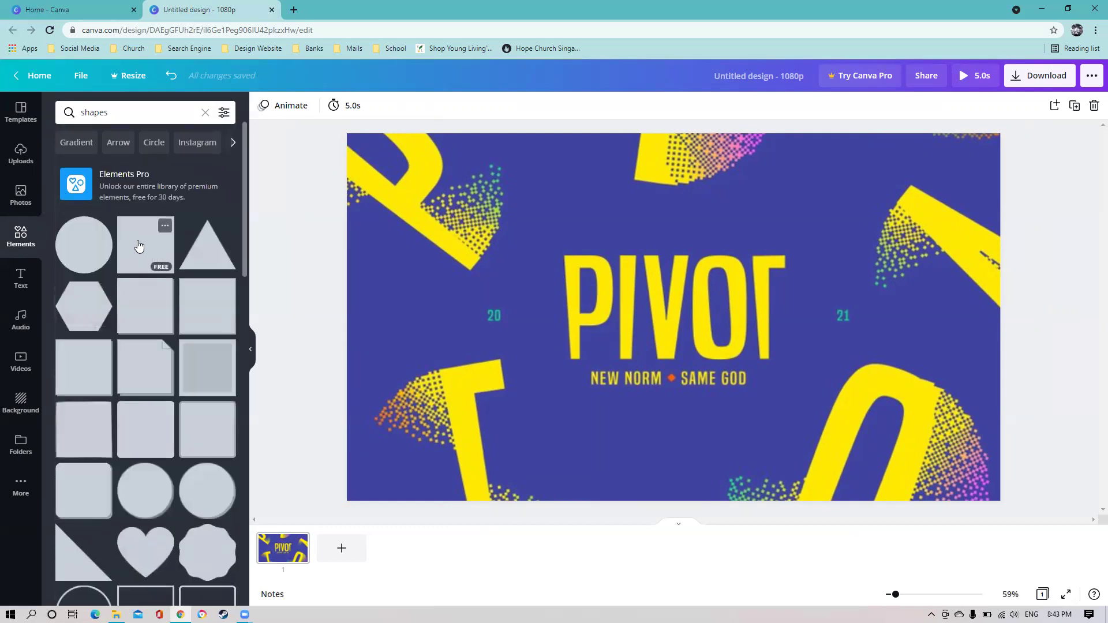
# Add a yellow square, enlarge it and centre it on the page
pyautogui.click(143, 253)
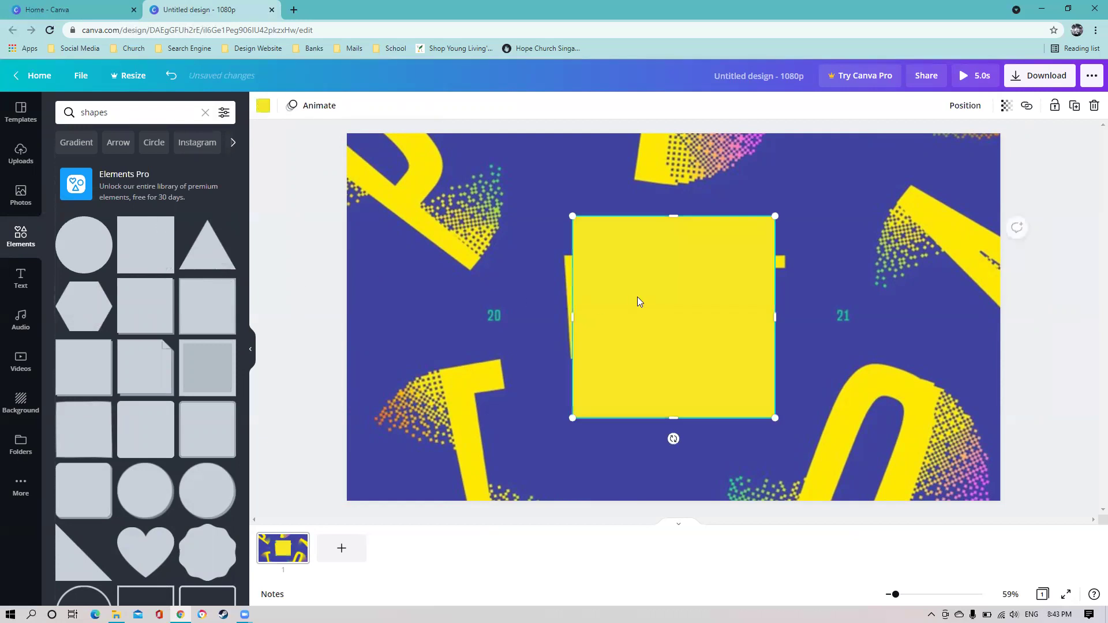
pyautogui.moveTo(680, 280); pyautogui.dragTo(650, 262)
pyautogui.moveTo(744, 404); pyautogui.dragTo(796, 455)
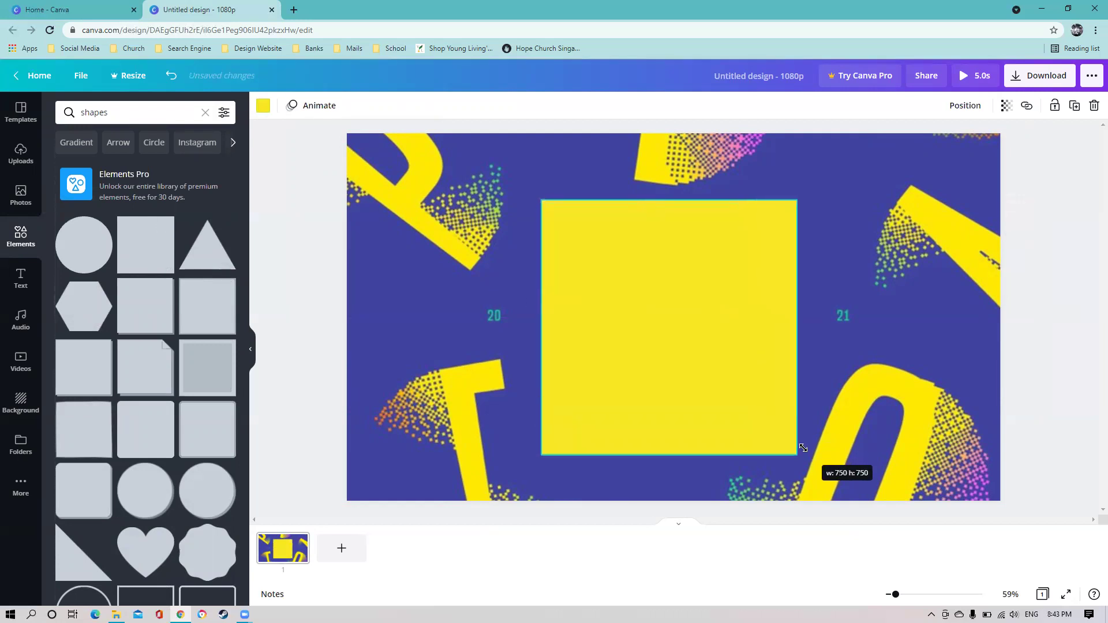
pyautogui.moveTo(748, 349); pyautogui.dragTo(749, 348)
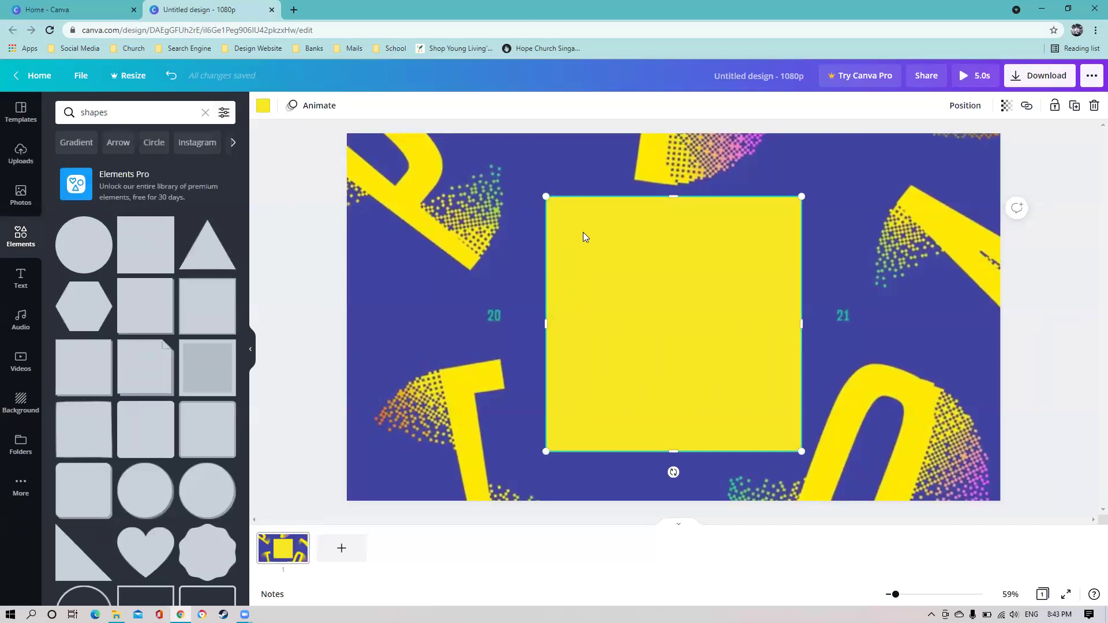
# Recolour the square to the background's purple-blue and settle it at the page centre
pyautogui.click(263, 107)
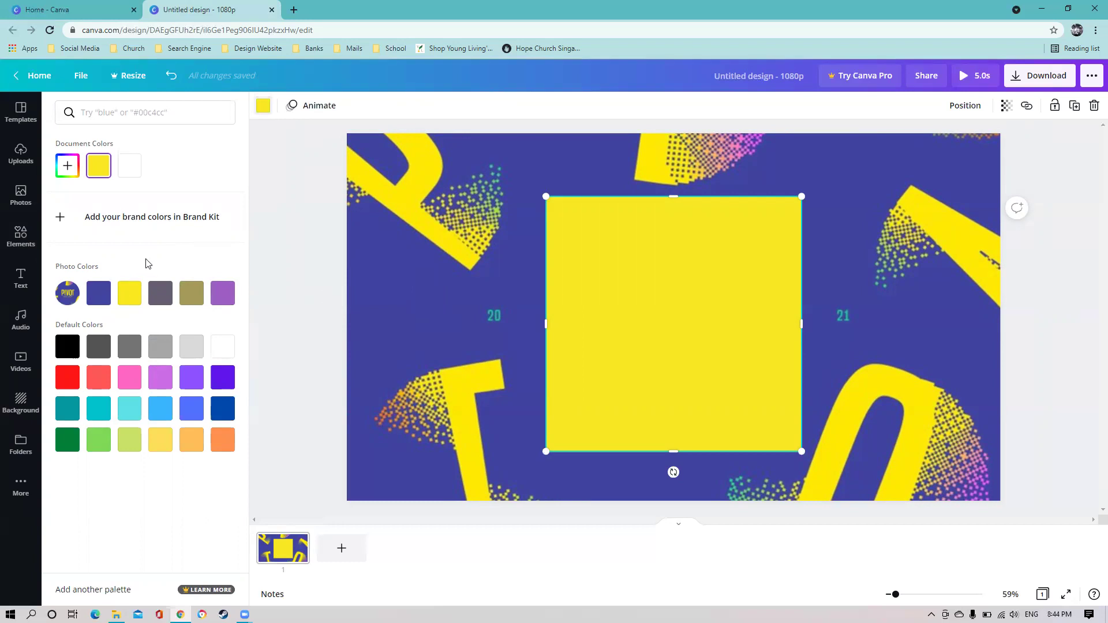
pyautogui.click(98, 296)
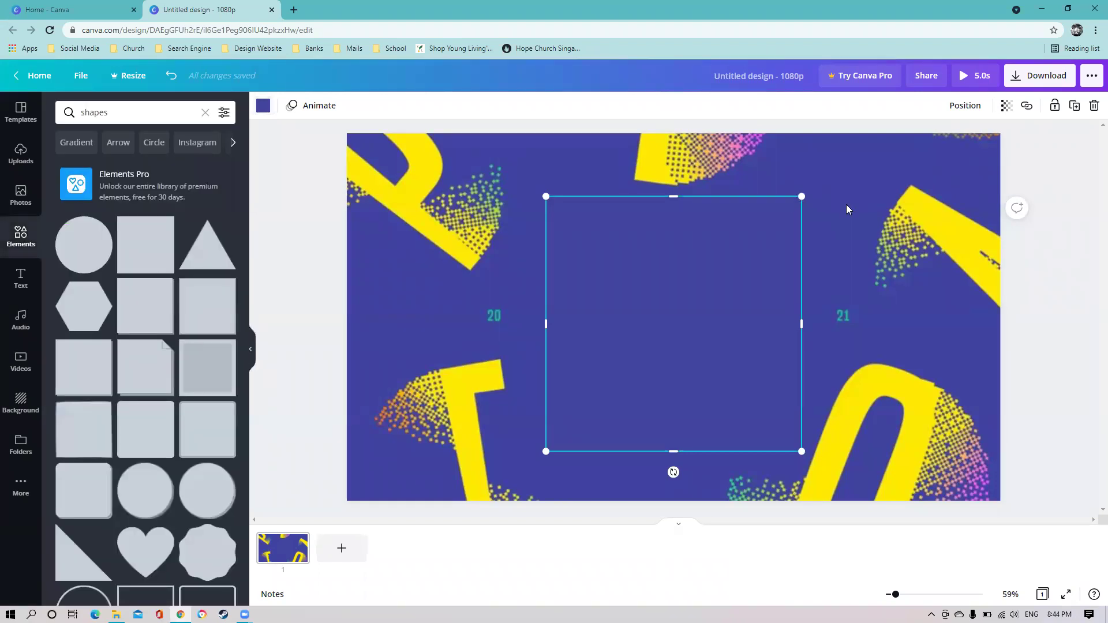
pyautogui.click(803, 228)
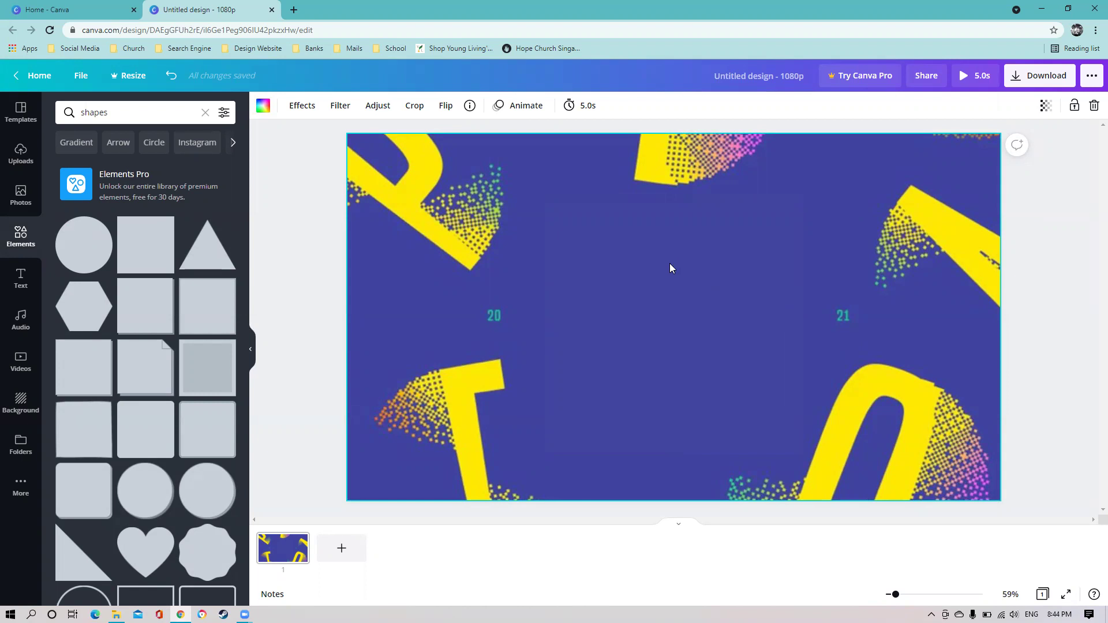
pyautogui.moveTo(668, 263)
pyautogui.mouseDown()
pyautogui.moveTo(805, 254)
pyautogui.moveTo(666, 261)
pyautogui.mouseUp()
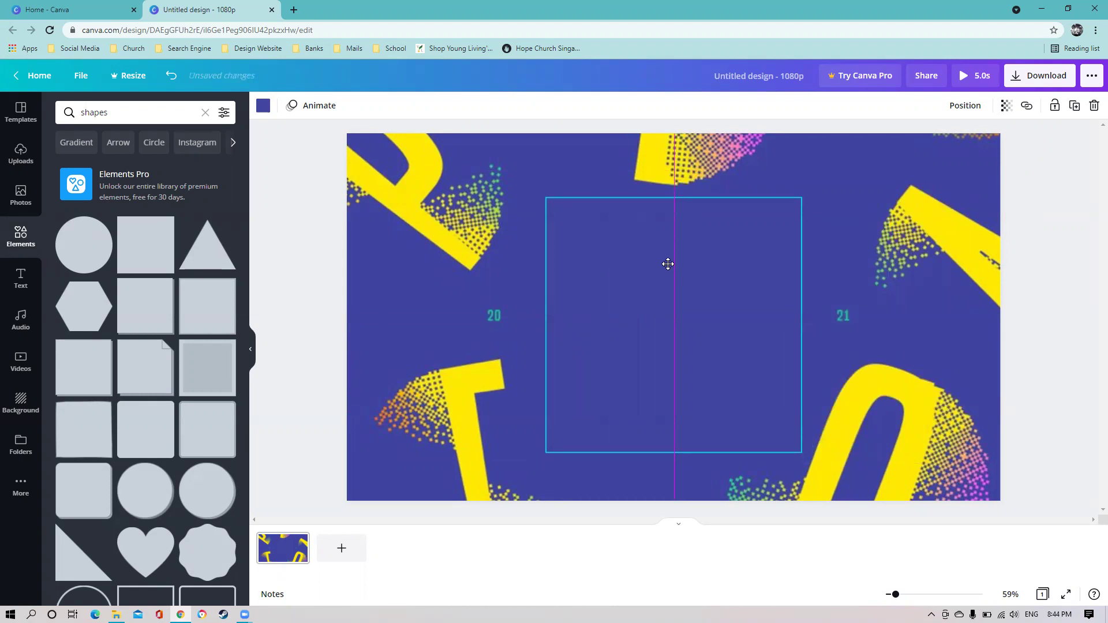
pyautogui.moveTo(667, 262); pyautogui.dragTo(666, 264)
pyautogui.click(863, 182)
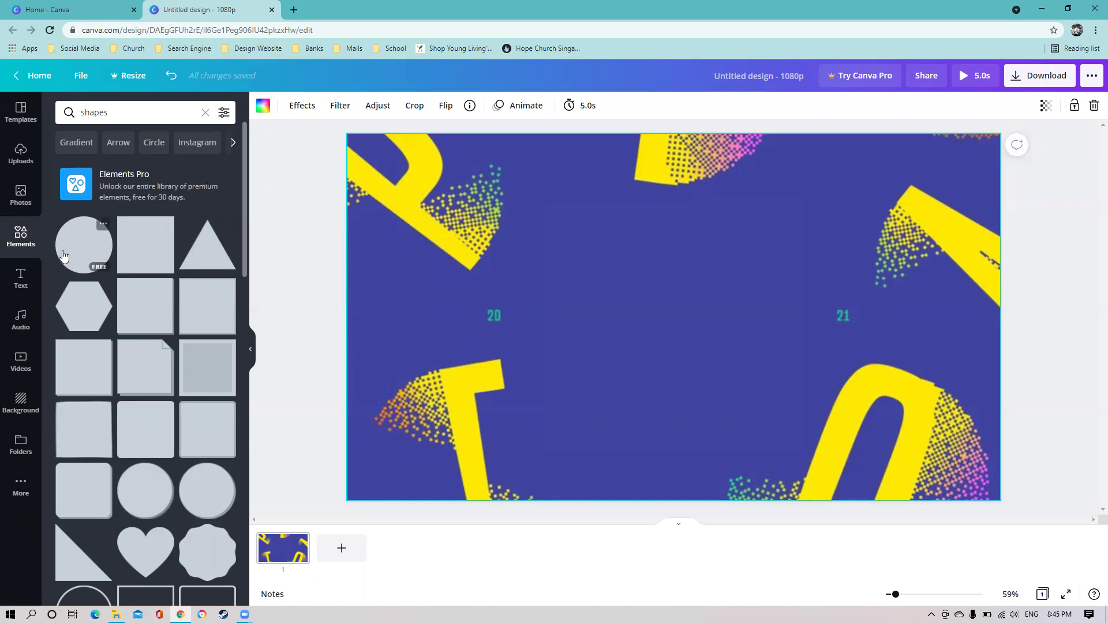
# Add the GRAPHIC DESIGN text combination from the Text panel
pyautogui.click(22, 282)
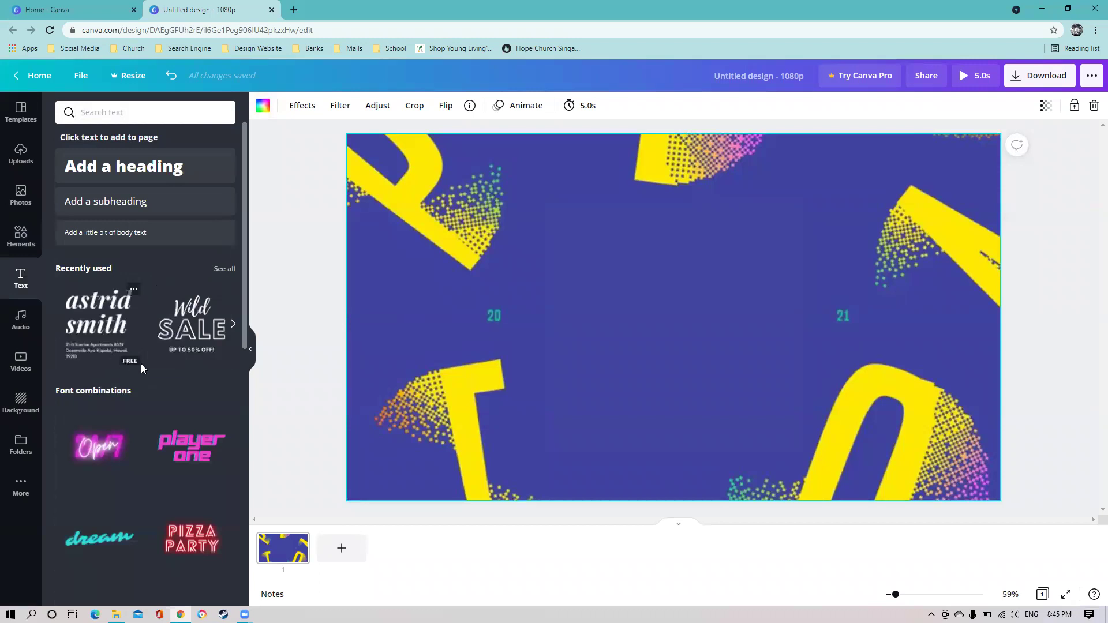
pyautogui.scroll(-2, 163, 392)
pyautogui.scroll(1, 155, 386)
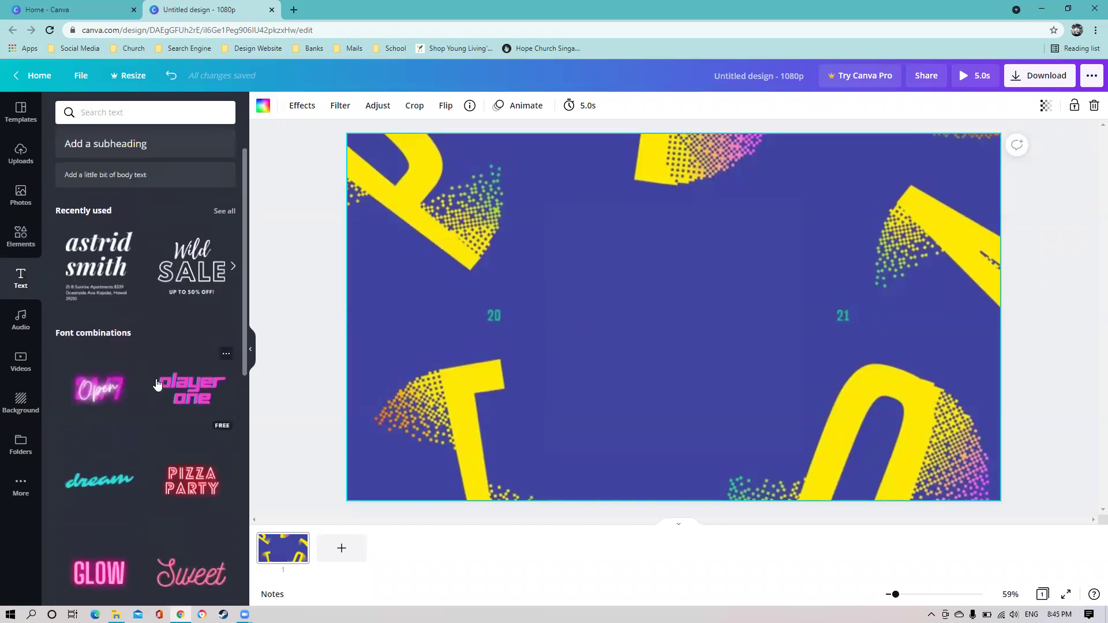
pyautogui.scroll(-1, 160, 377)
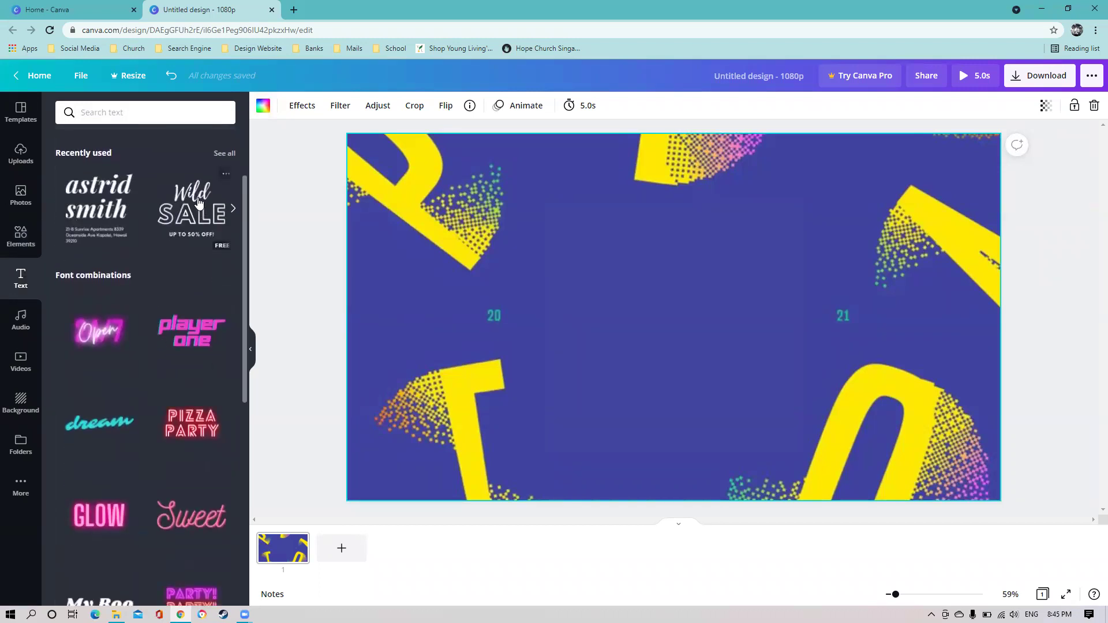
pyautogui.scroll(-2, 185, 372)
pyautogui.scroll(-3, 182, 416)
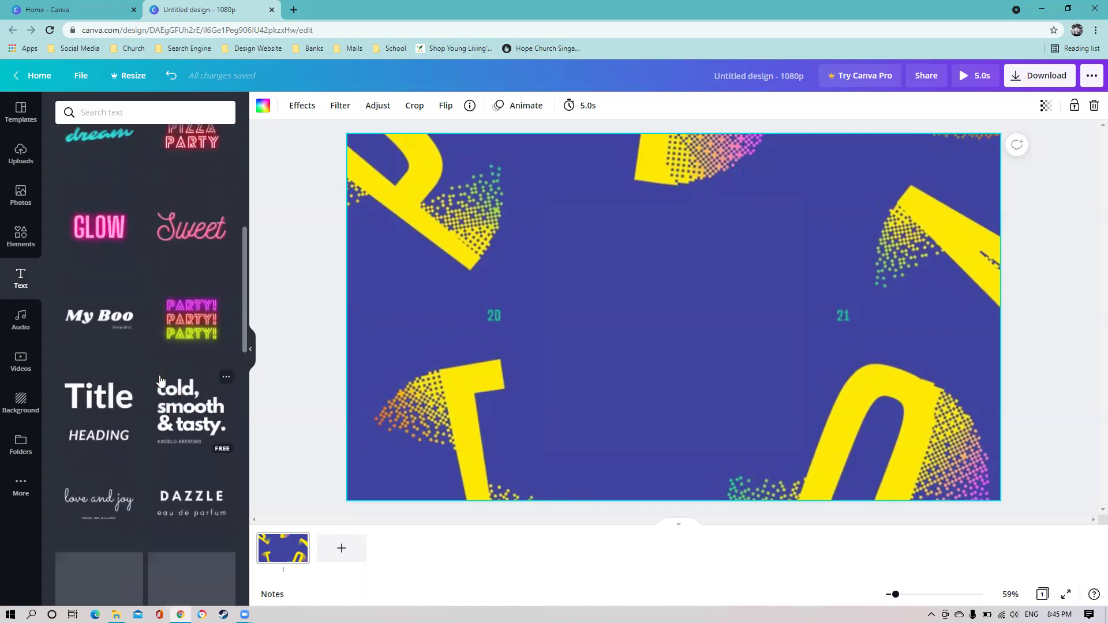
pyautogui.scroll(-2, 159, 382)
pyautogui.scroll(-2, 151, 375)
pyautogui.scroll(-1, 155, 350)
pyautogui.click(114, 284)
# Delete the school name, FOR BEGINNERS and date/time/room lines from the template
pyautogui.click(604, 236)
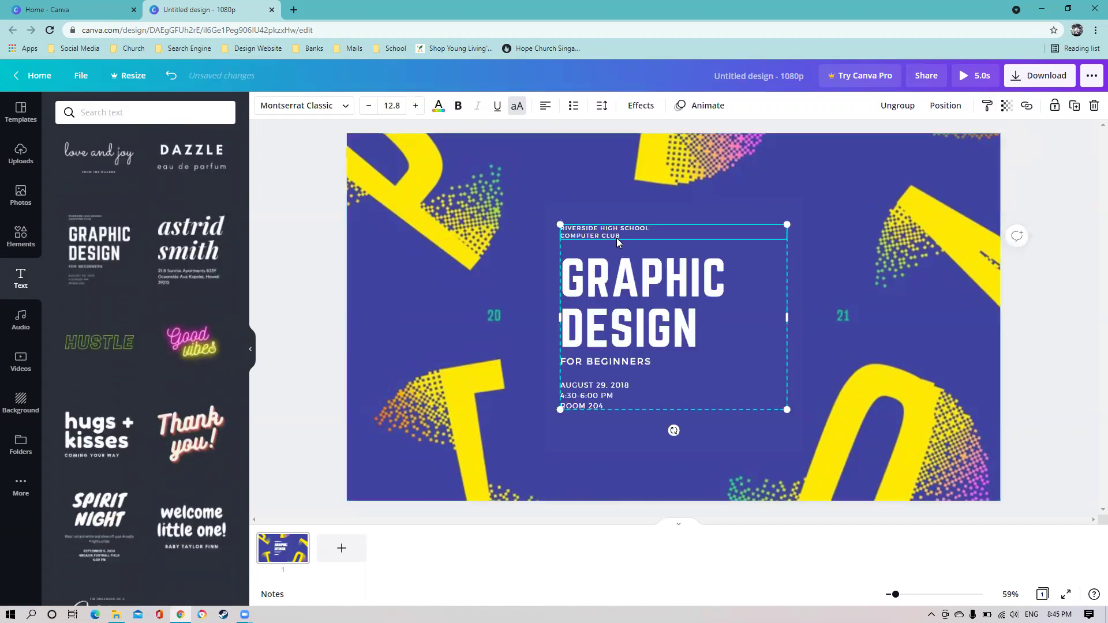
pyautogui.press('Delete')
pyautogui.click(610, 363)
pyautogui.press('Delete')
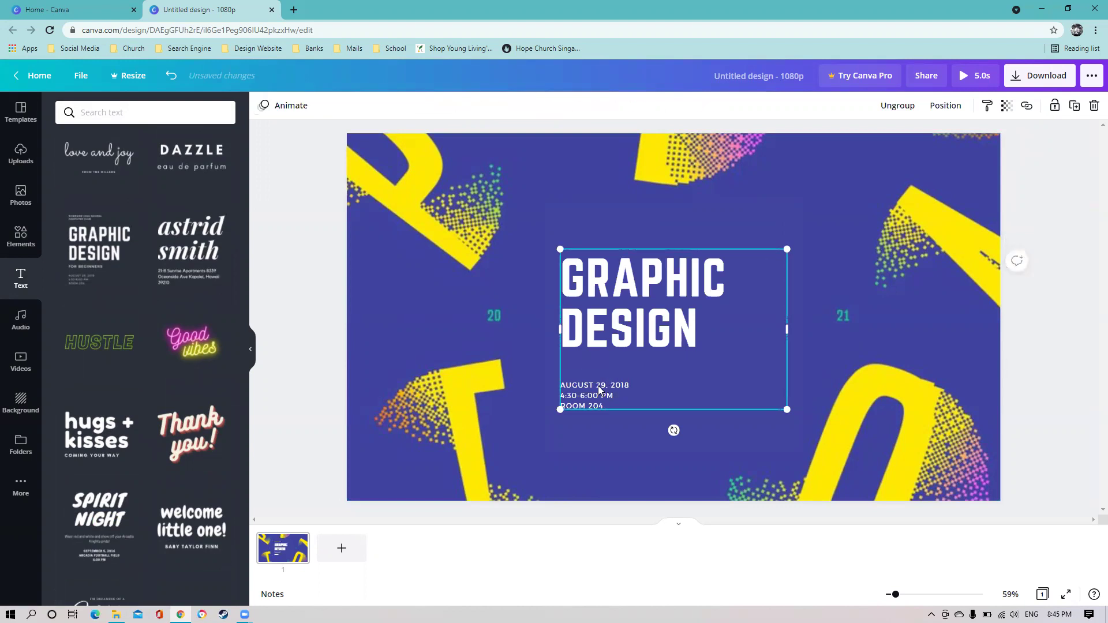
pyautogui.click(596, 385)
pyautogui.press('Delete')
pyautogui.click(906, 297)
# Change the heading to 'HOPE USA LIFEGROUP' and widen its box to one line
pyautogui.click(680, 286)
pyautogui.click(678, 279)
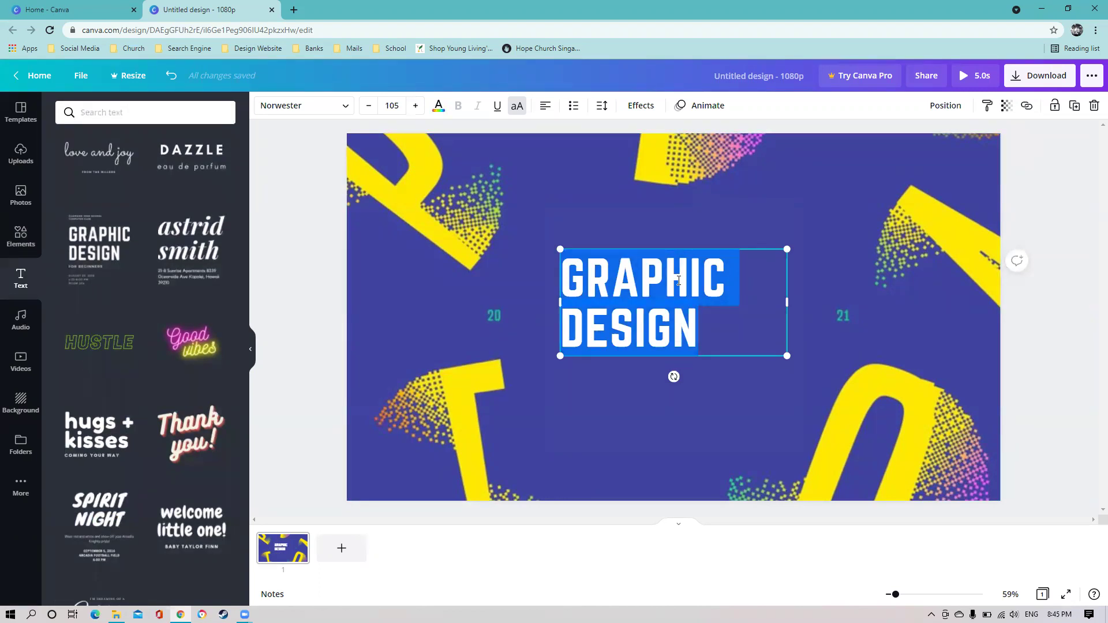
pyautogui.write('HOPE US')
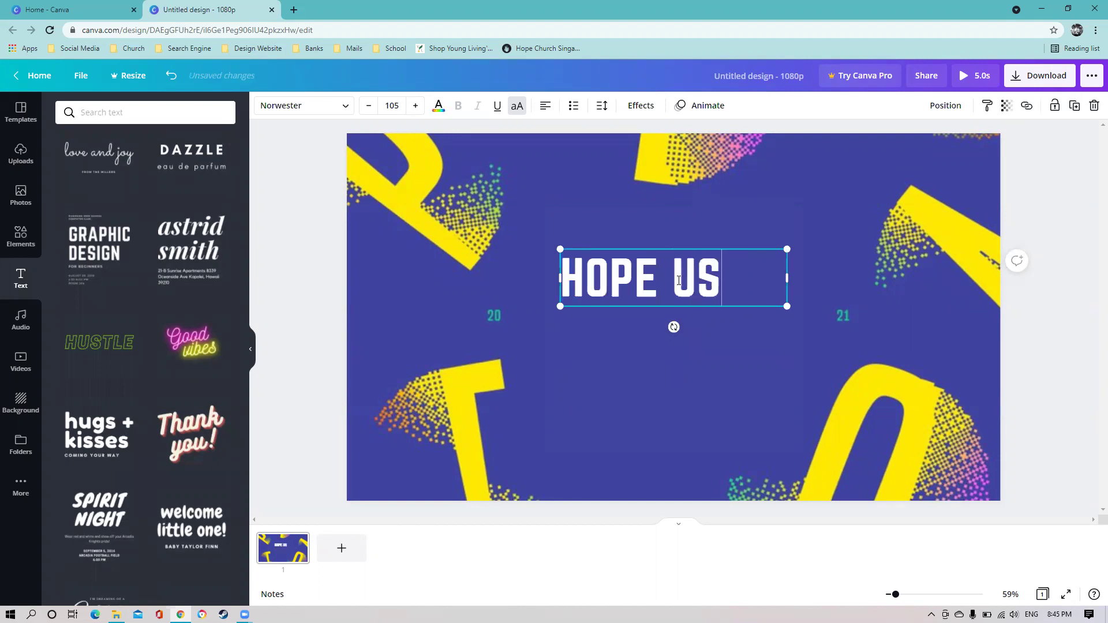
pyautogui.write('A LIFEGR')
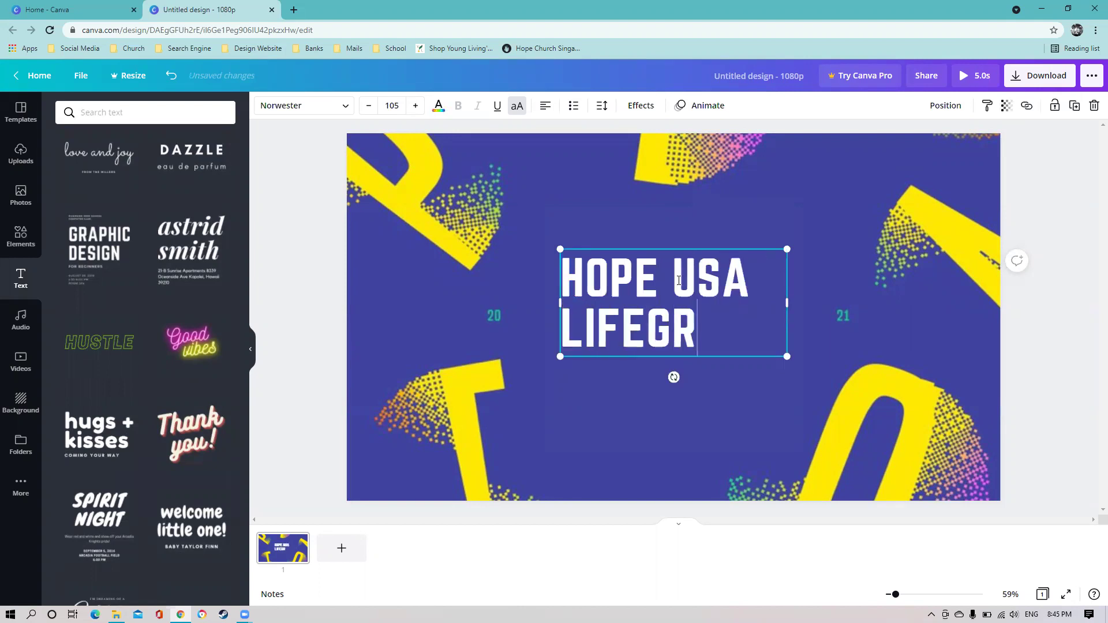
pyautogui.write('OUP')
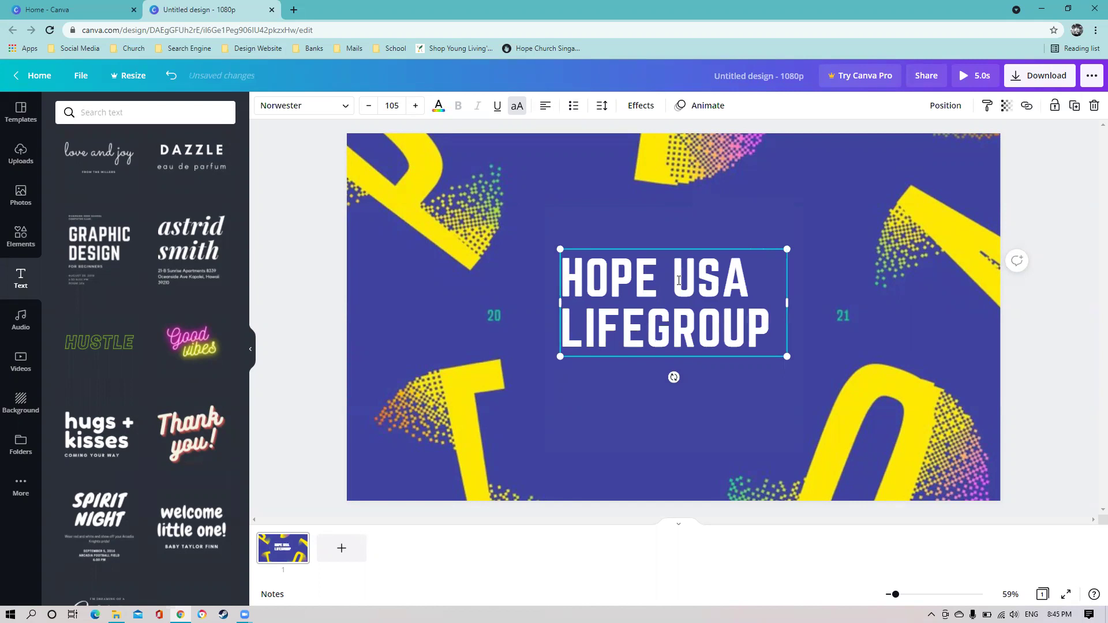
pyautogui.moveTo(786, 303); pyautogui.dragTo(980, 315)
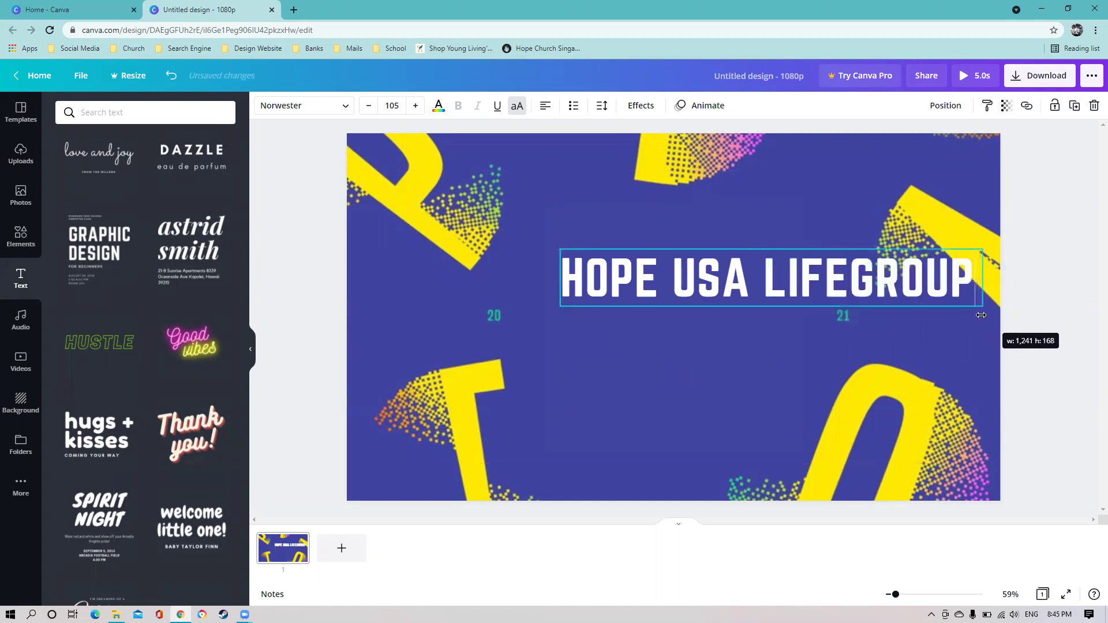
pyautogui.moveTo(980, 315); pyautogui.dragTo(977, 313)
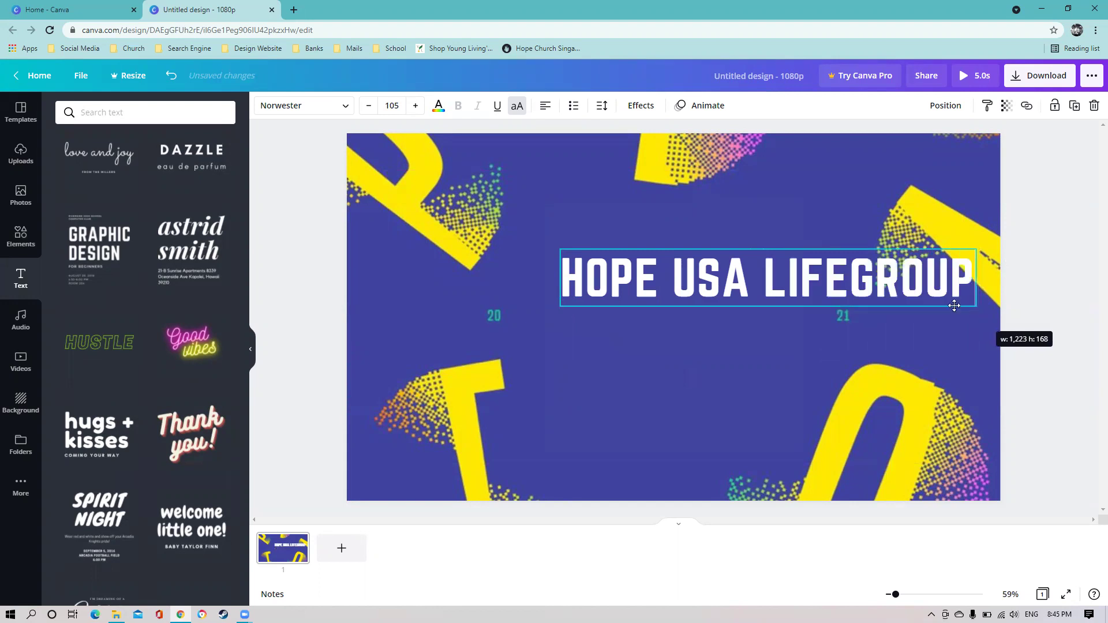
pyautogui.moveTo(908, 295); pyautogui.dragTo(908, 295)
# Move the HOPE USA LIFEGROUP title up, centred near the top of the page
pyautogui.click(769, 229)
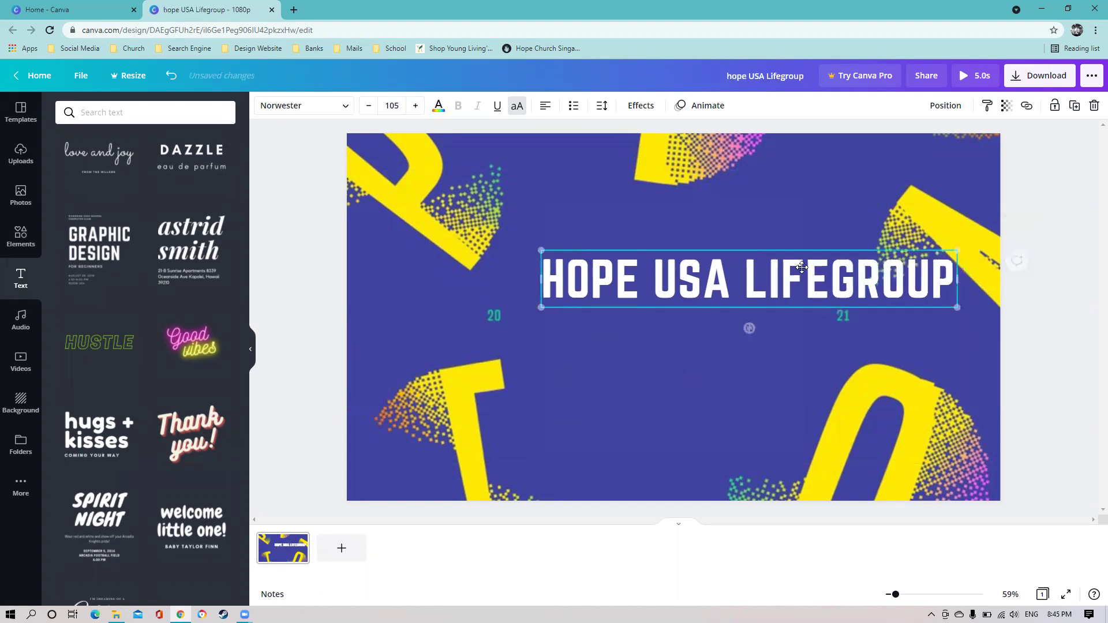
pyautogui.moveTo(769, 279)
pyautogui.mouseDown()
pyautogui.moveTo(678, 244)
pyautogui.moveTo(636, 304)
pyautogui.moveTo(626, 297)
pyautogui.mouseUp()
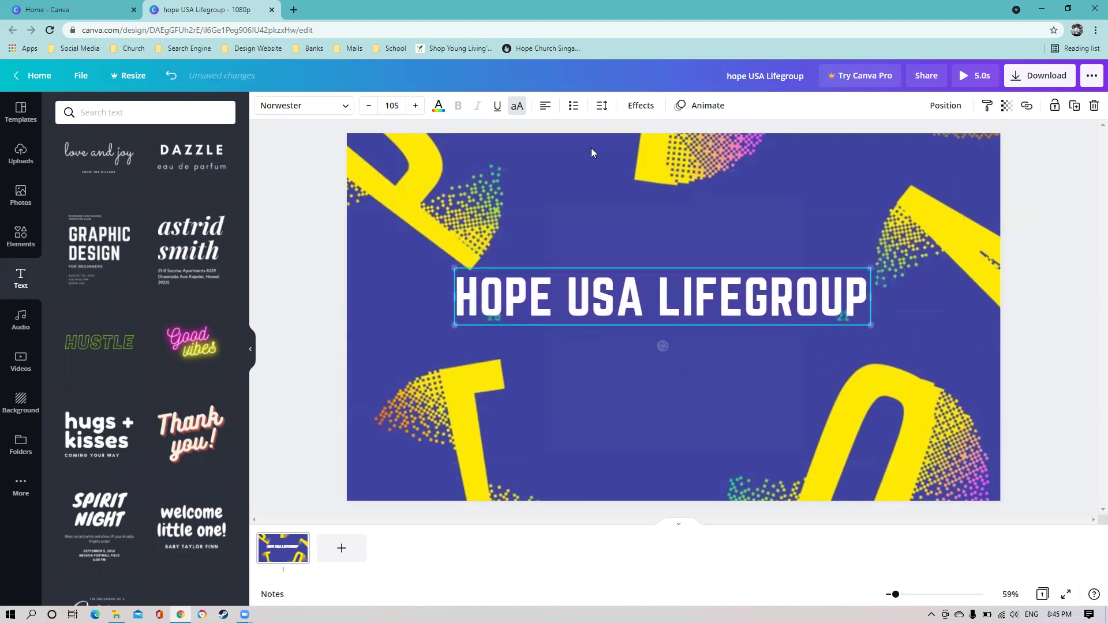
pyautogui.click(545, 107)
pyautogui.moveTo(631, 291); pyautogui.dragTo(643, 222)
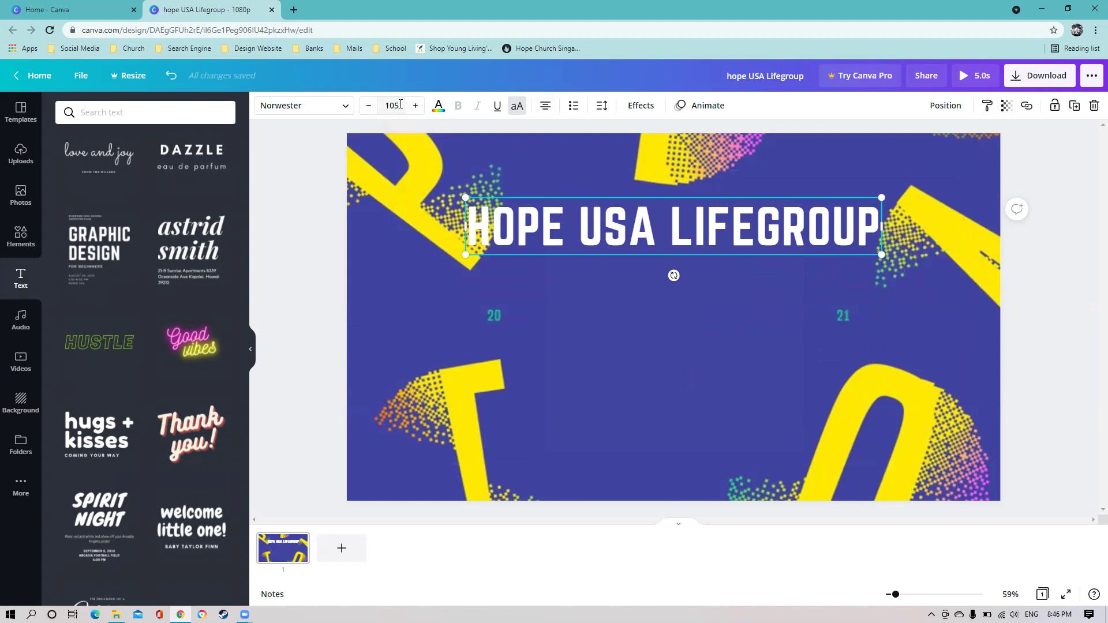
# Set the title's font size to 80 and nudge it slightly upward
pyautogui.click(399, 105)
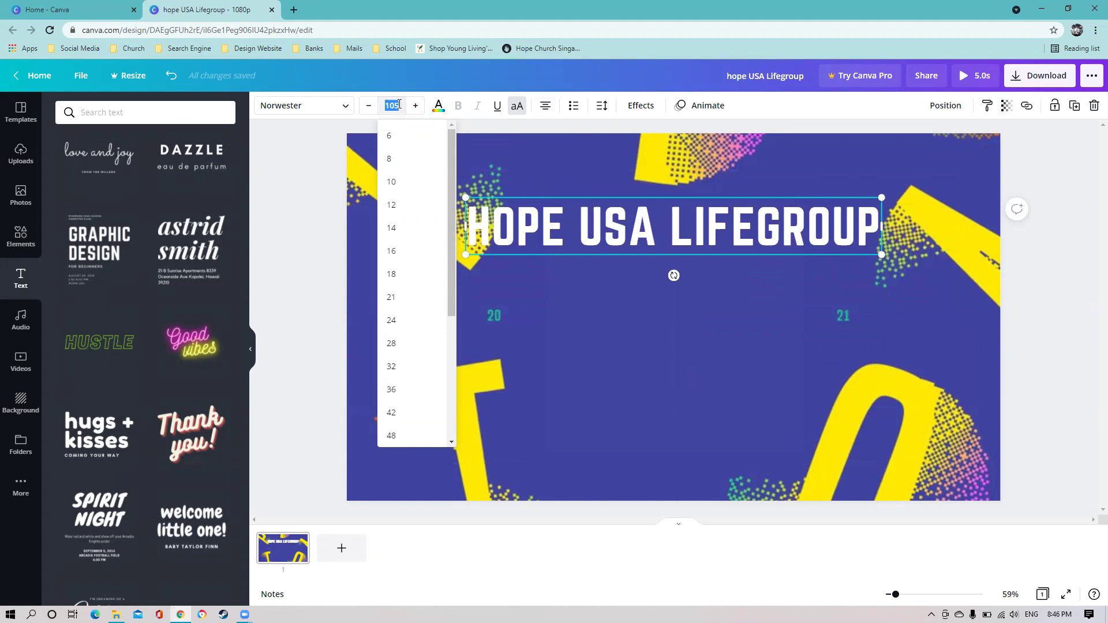
pyautogui.write('80')
pyautogui.press('Return')
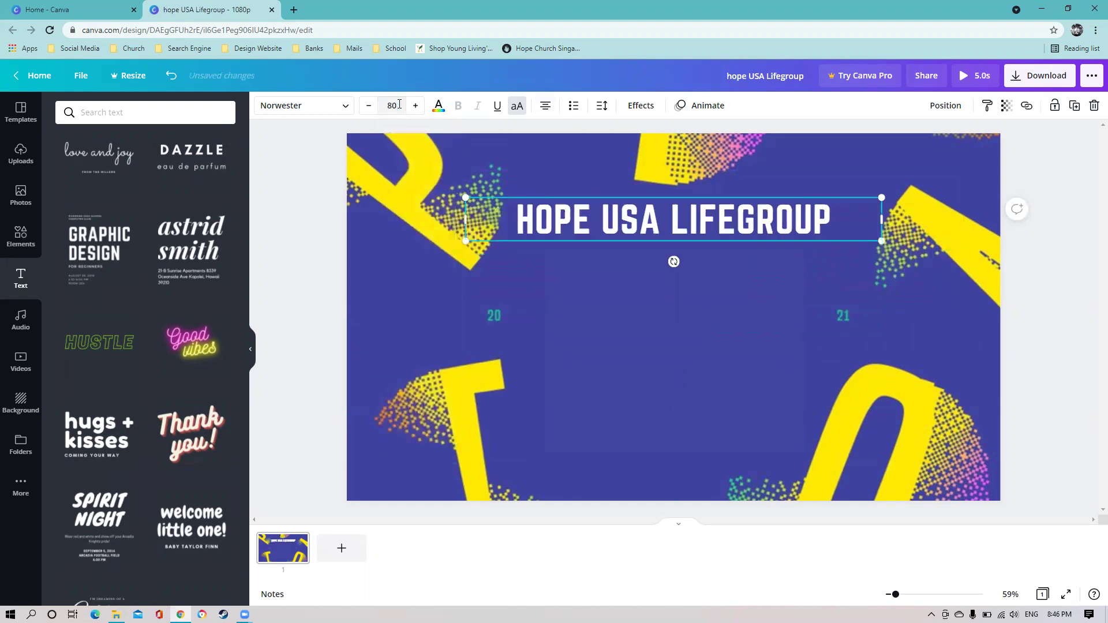
pyautogui.click(843, 172)
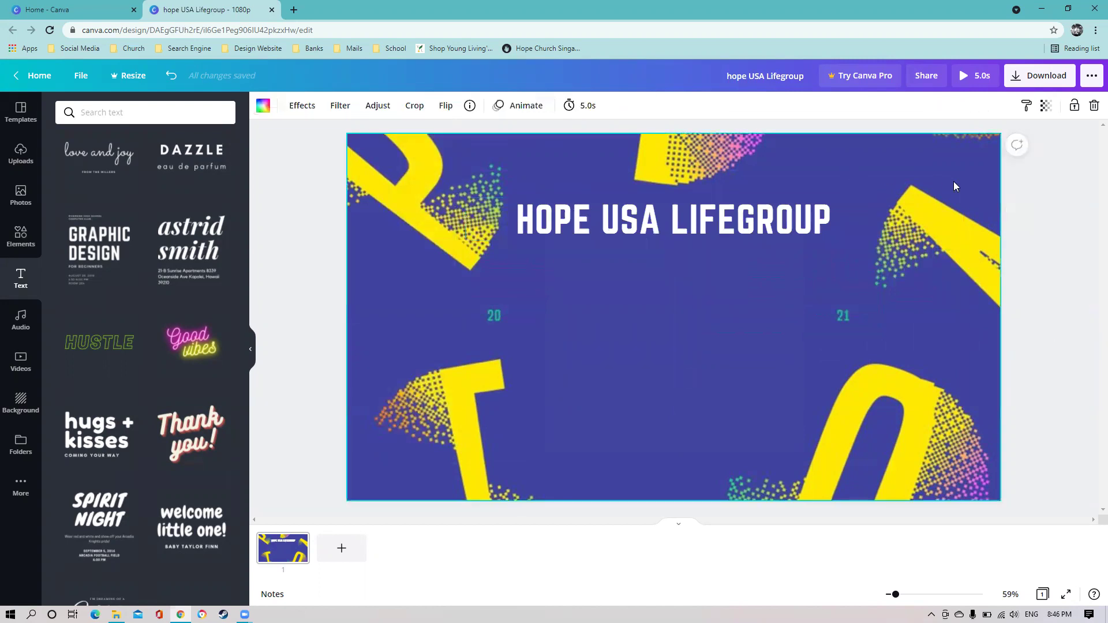
pyautogui.click(756, 219)
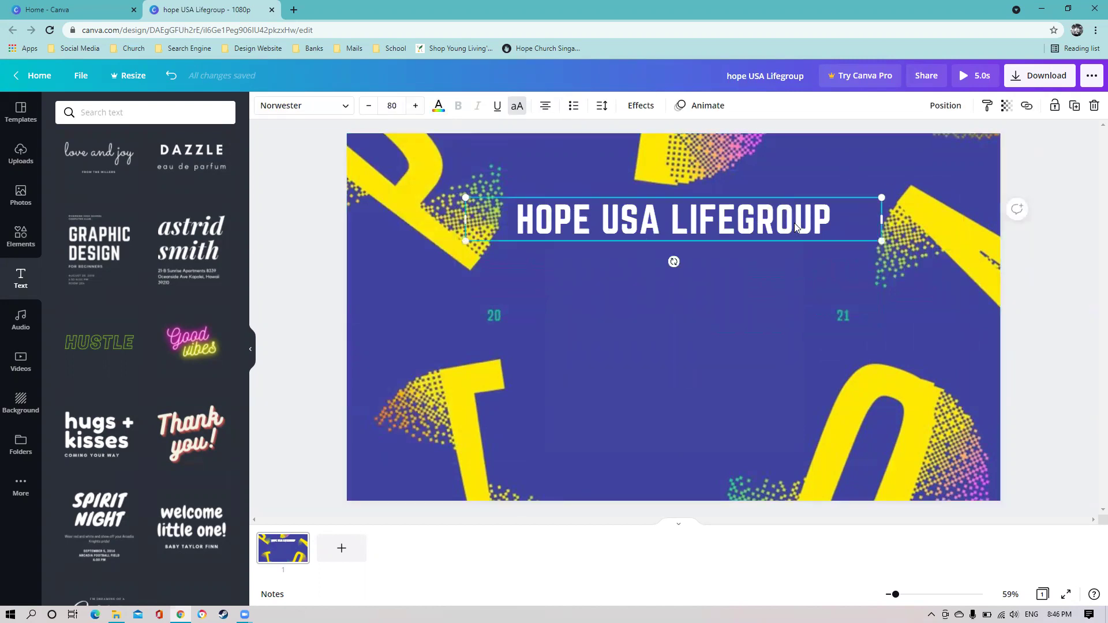
pyautogui.hotkey('shift', 'Up')
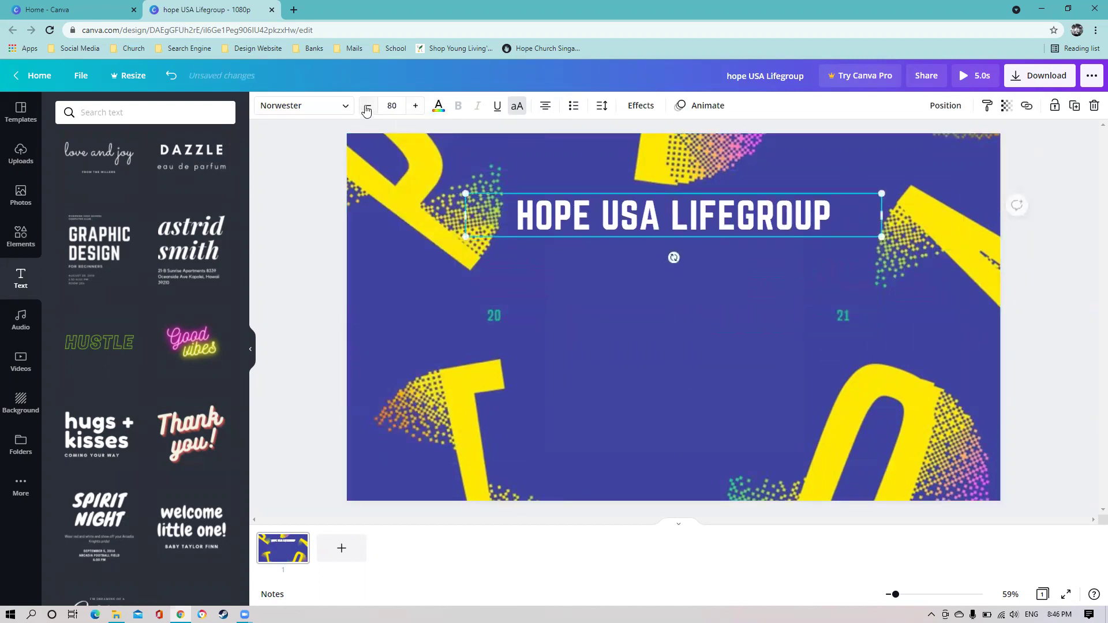
# Shrink the heading to size 75 and lower it slightly
pyautogui.click(367, 106)
pyautogui.click(367, 106)
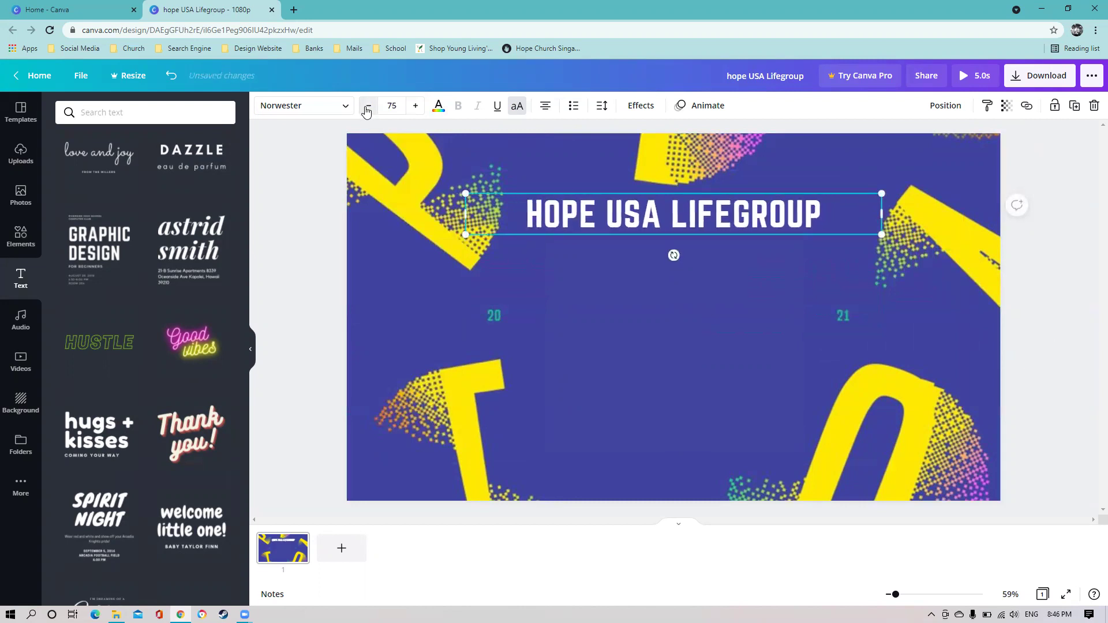
pyautogui.click(866, 217)
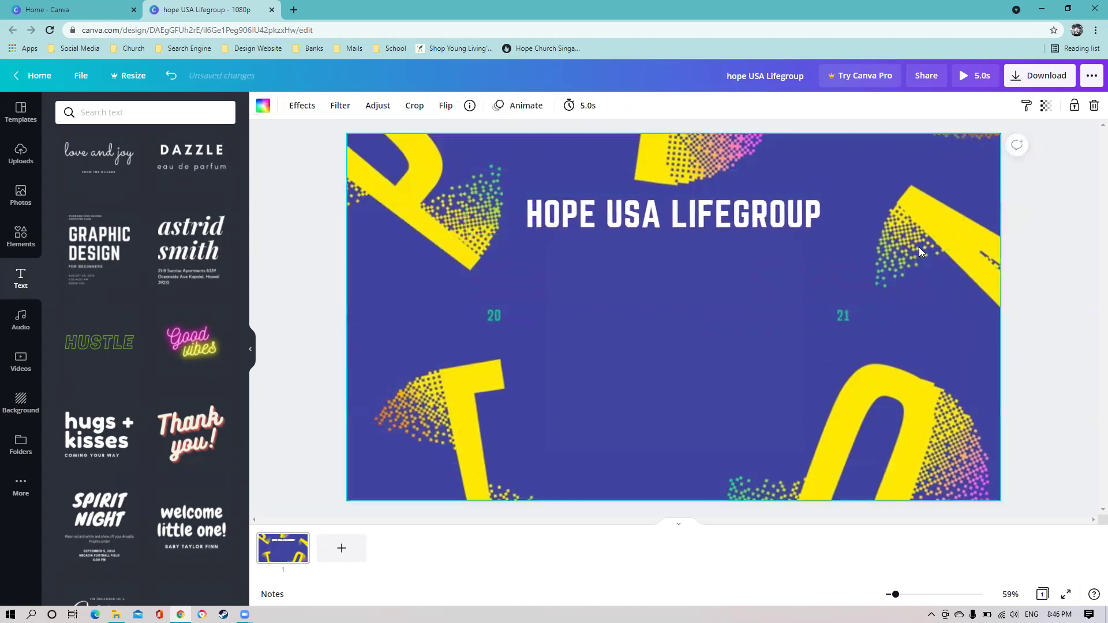
pyautogui.click(750, 218)
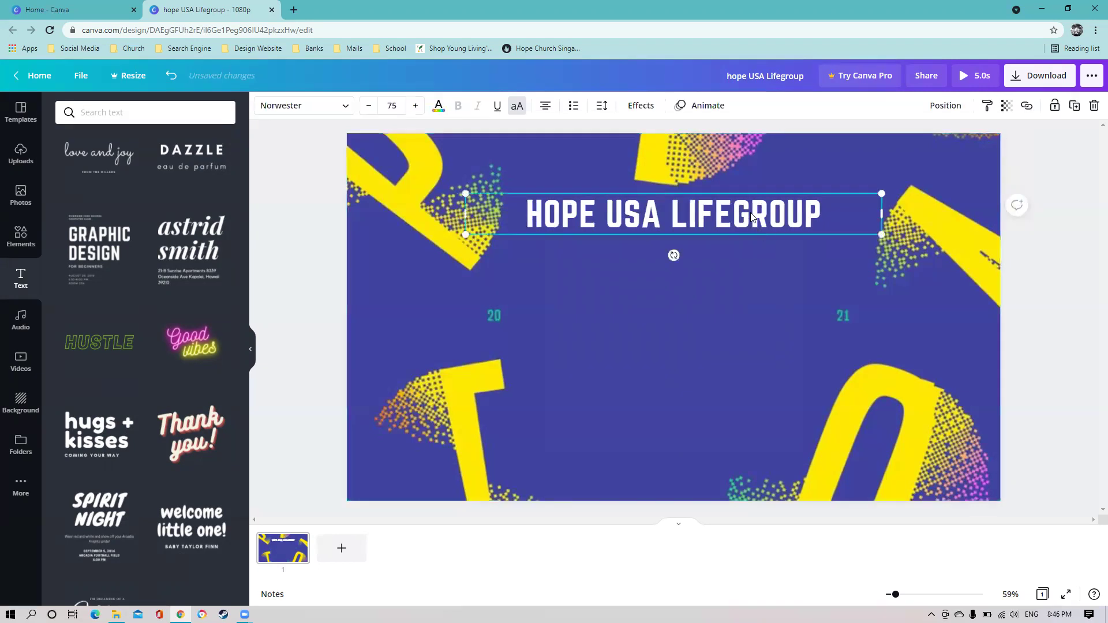
pyautogui.moveTo(751, 209); pyautogui.dragTo(753, 214)
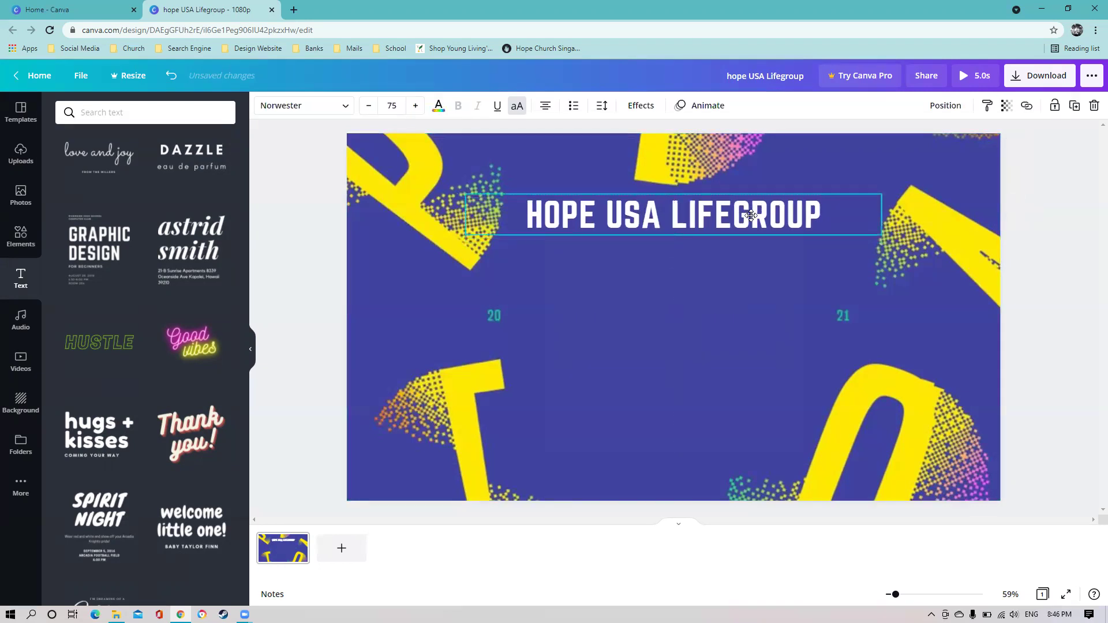
pyautogui.click(849, 201)
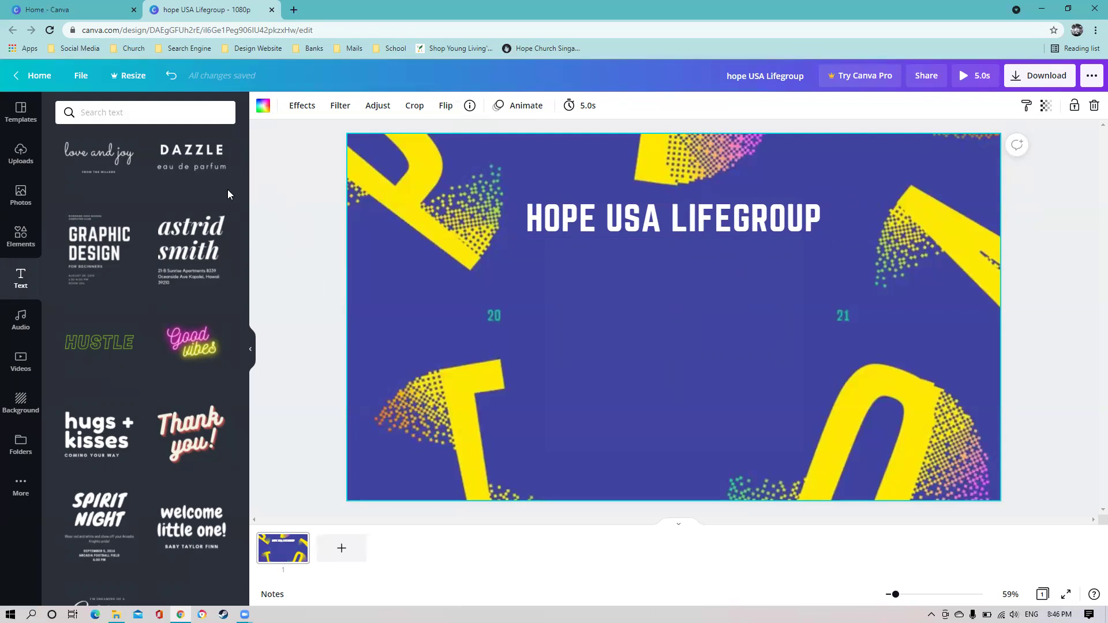
pyautogui.scroll(-1, 162, 357)
pyautogui.scroll(1, 162, 356)
pyautogui.scroll(1, 162, 357)
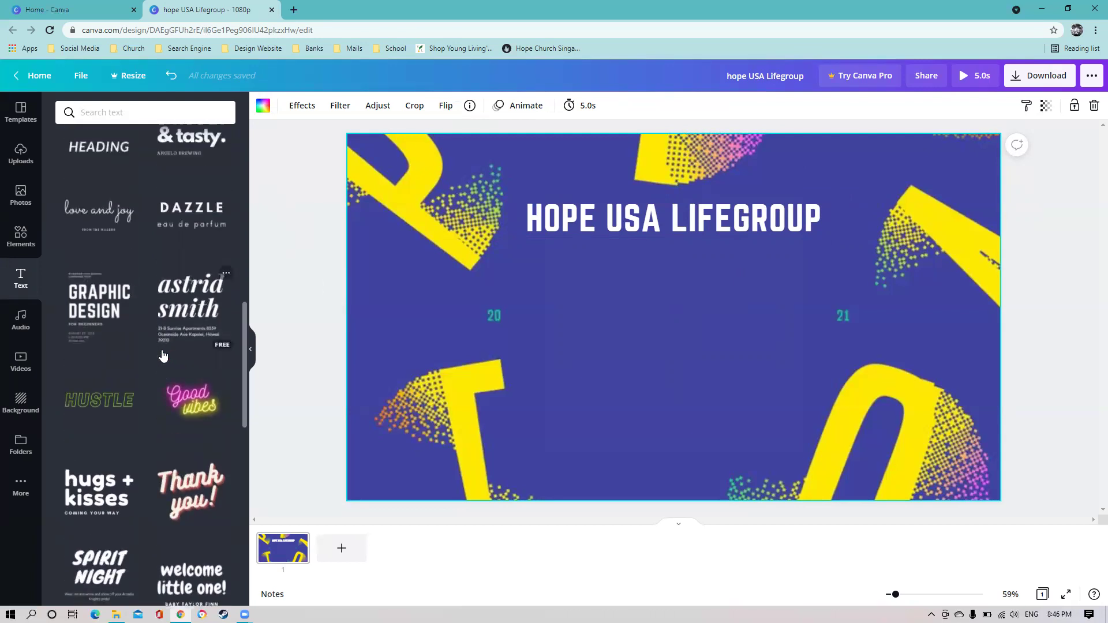
pyautogui.scroll(1, 162, 357)
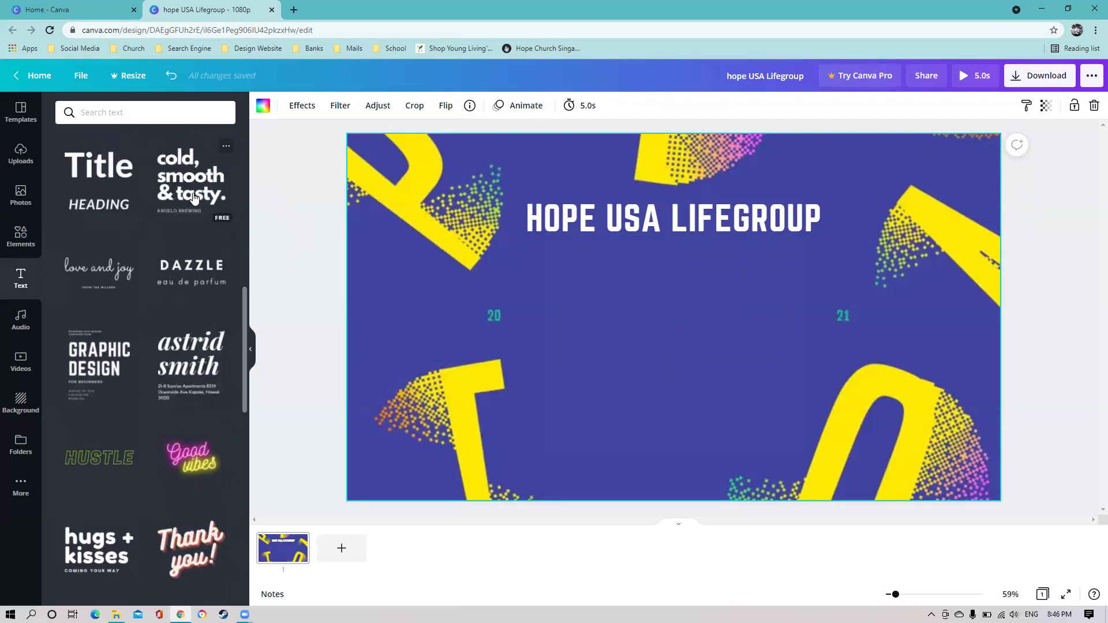
# Add the DAZZLE eau de parfum text, delete DAZZLE, and move the remaining line under the title
pyautogui.click(194, 270)
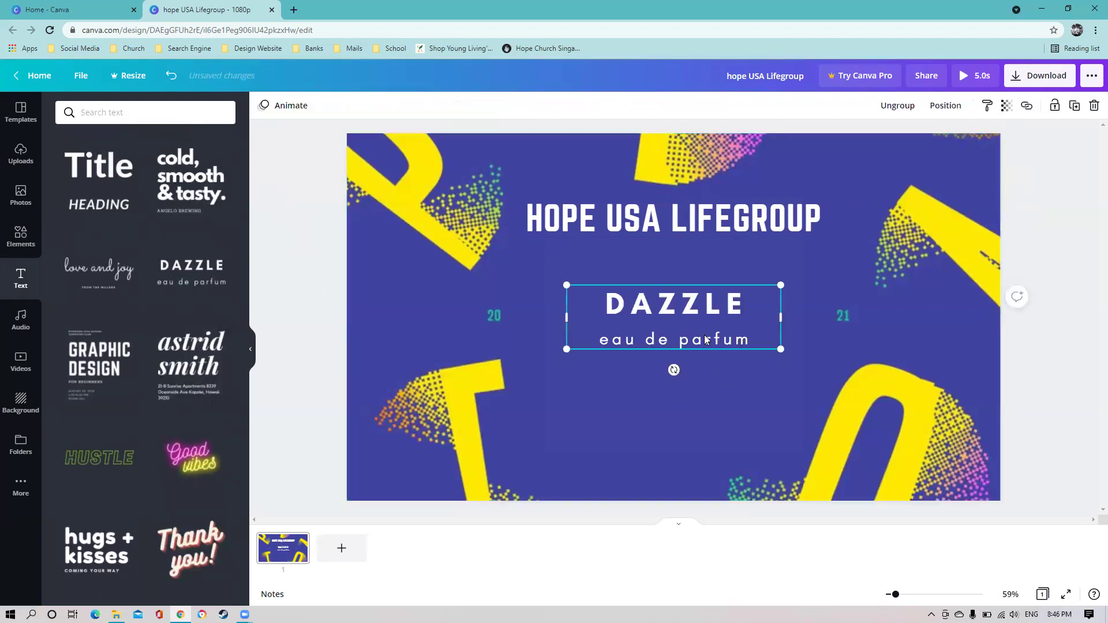
pyautogui.moveTo(700, 306); pyautogui.dragTo(710, 343)
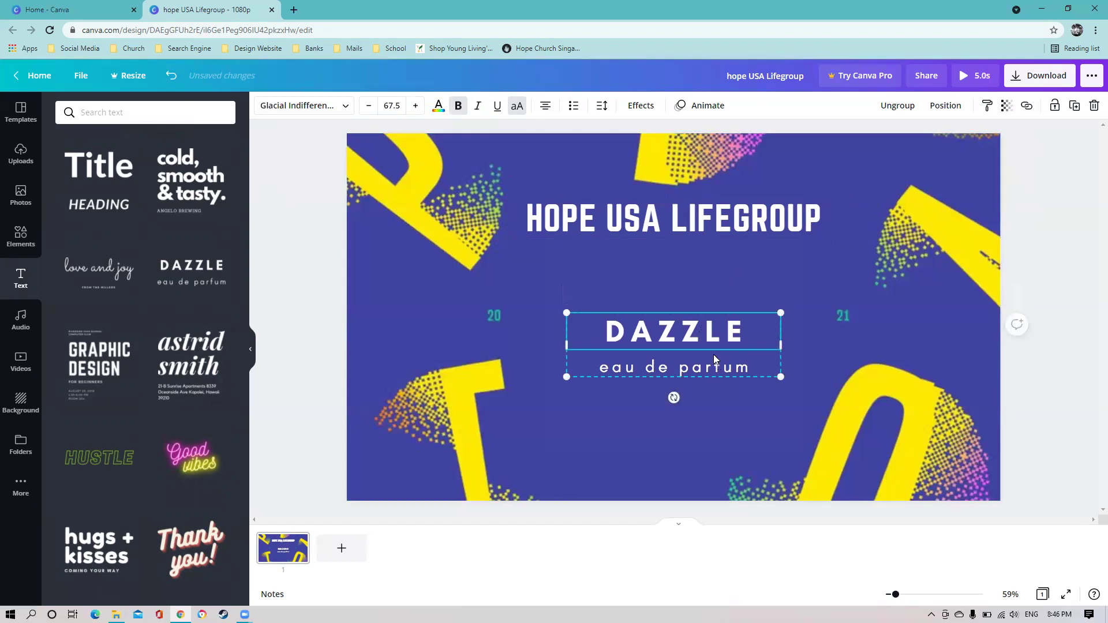
pyautogui.click(712, 372)
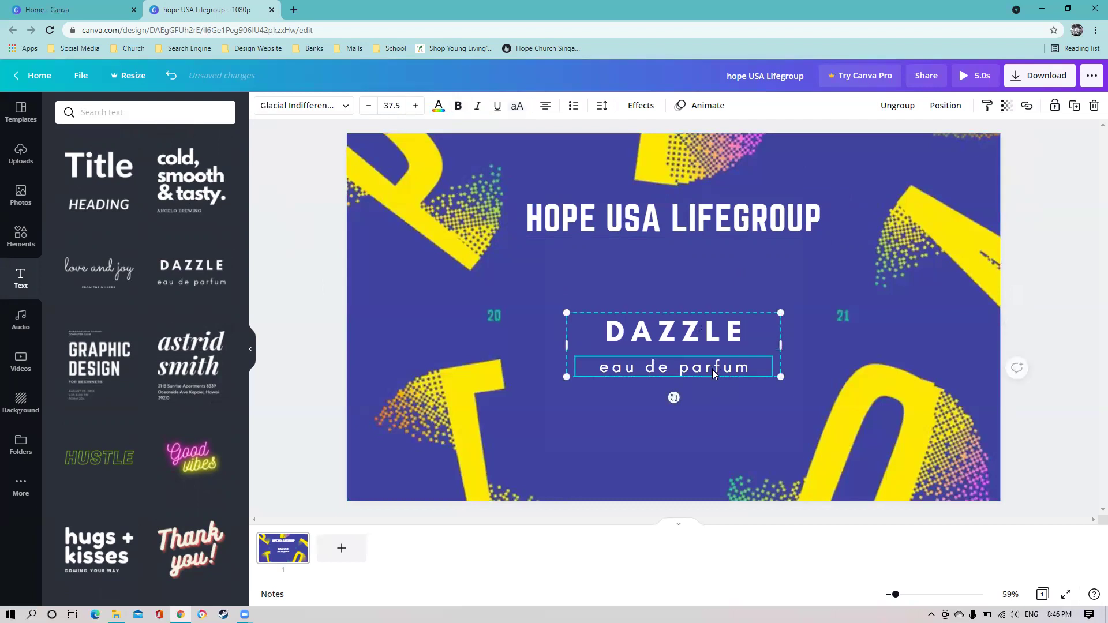
pyautogui.click(713, 320)
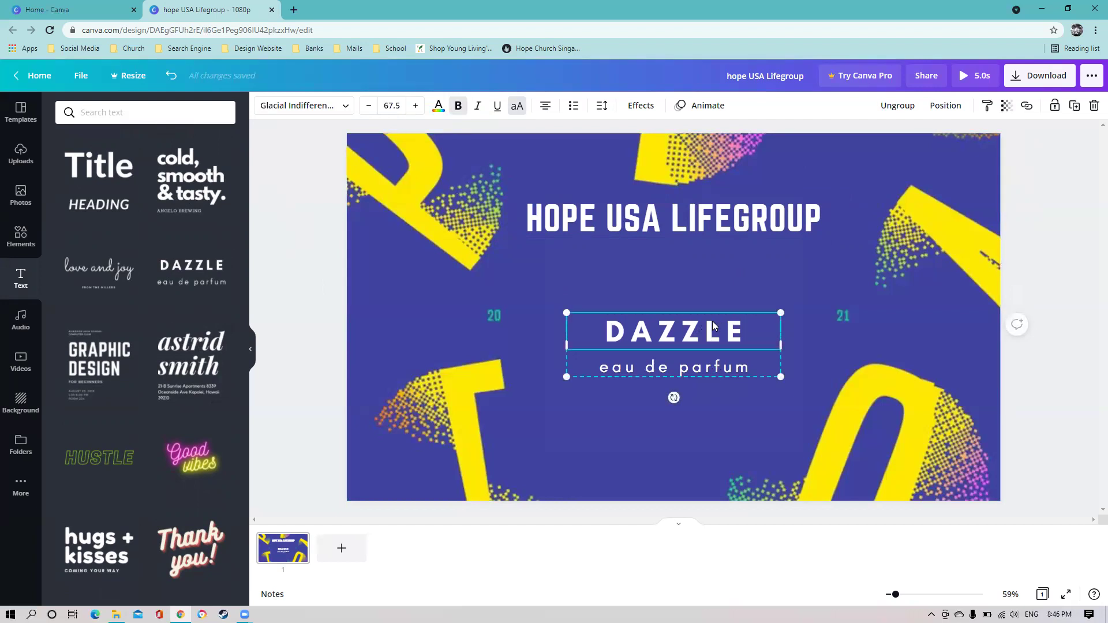
pyautogui.press('Delete')
pyautogui.moveTo(714, 364); pyautogui.dragTo(719, 284)
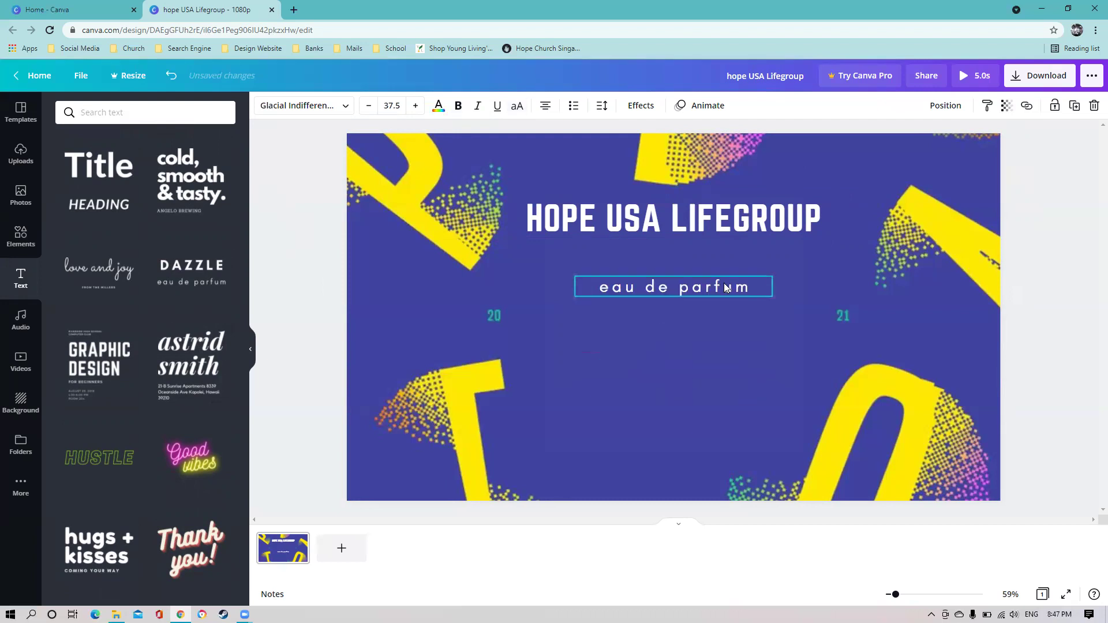
# Replace 'eau de parfum' with 'FRIDAY, JUNE 4, 2021', checking the calendar for the date
pyautogui.doubleClick(723, 283)
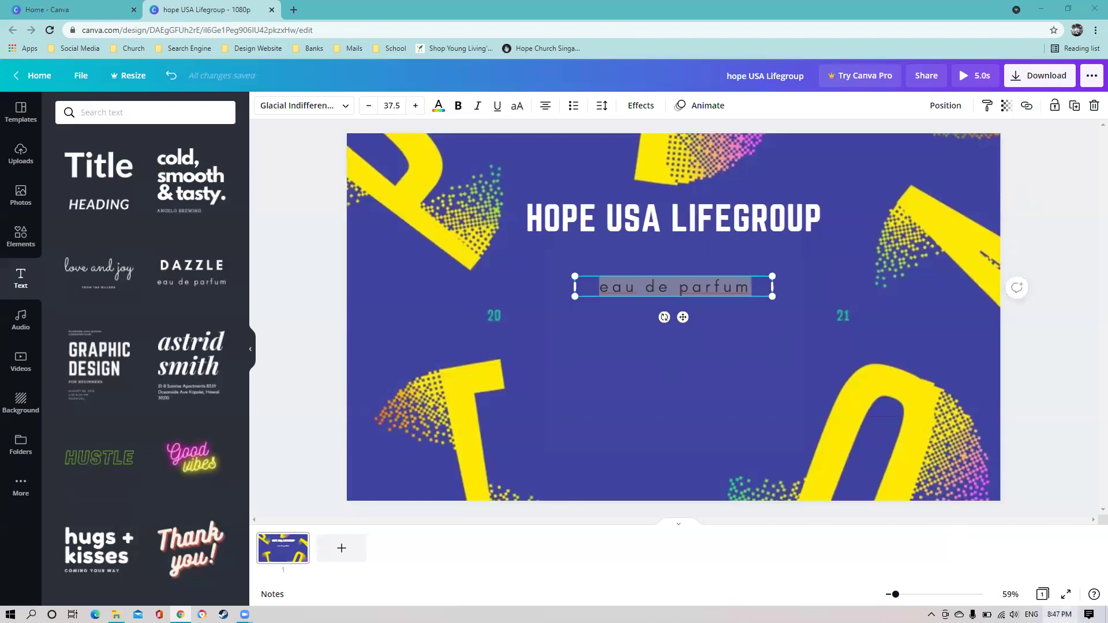
pyautogui.click(1061, 614)
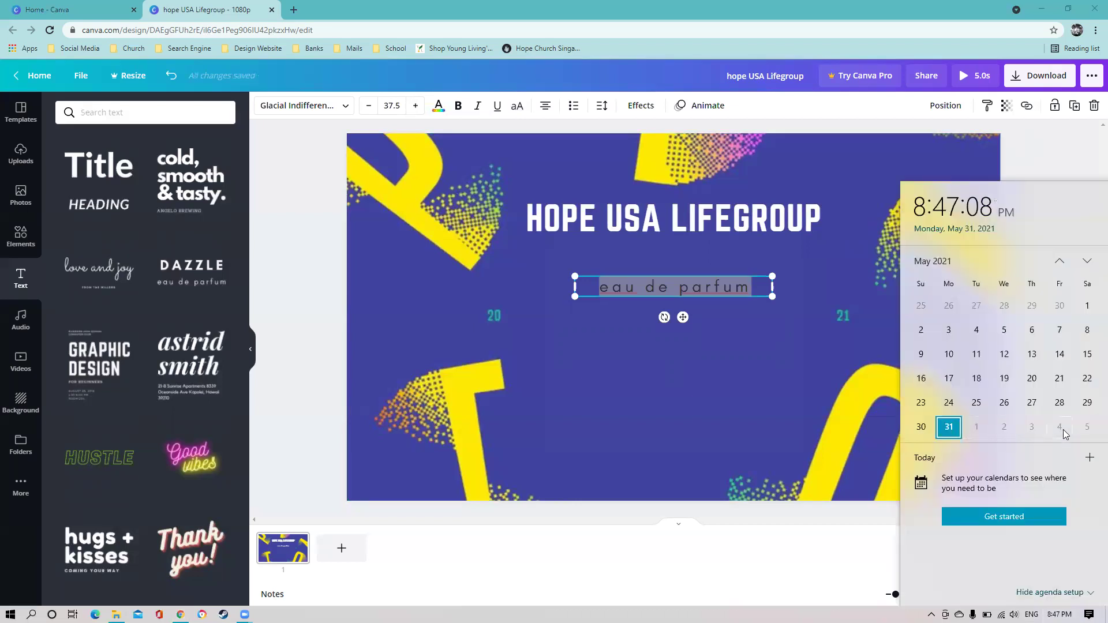
pyautogui.click(697, 288)
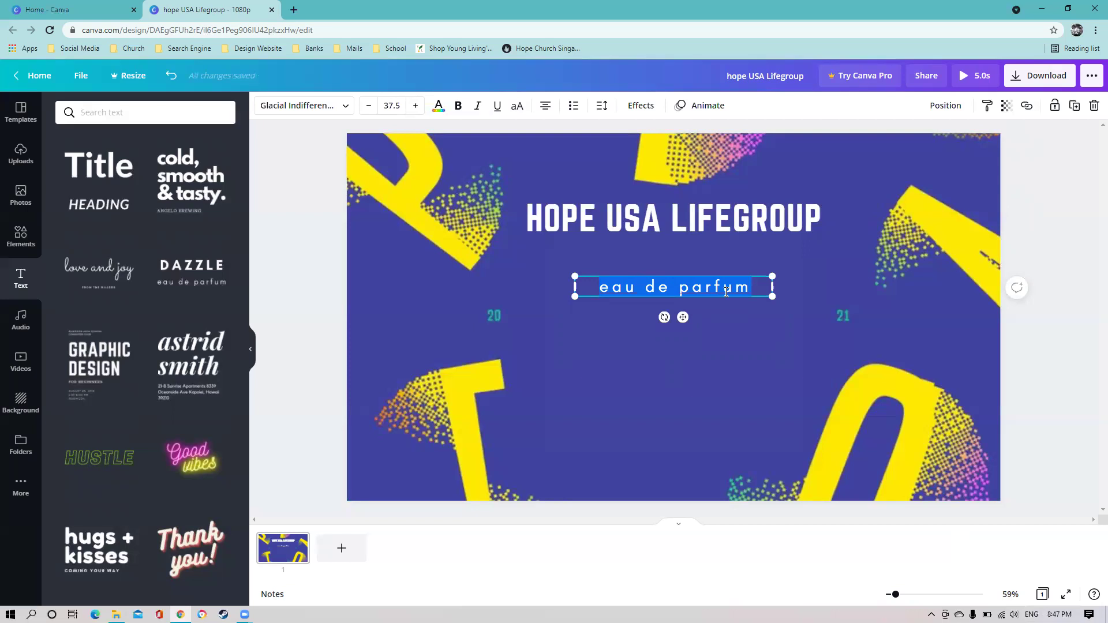
pyautogui.write('FR')
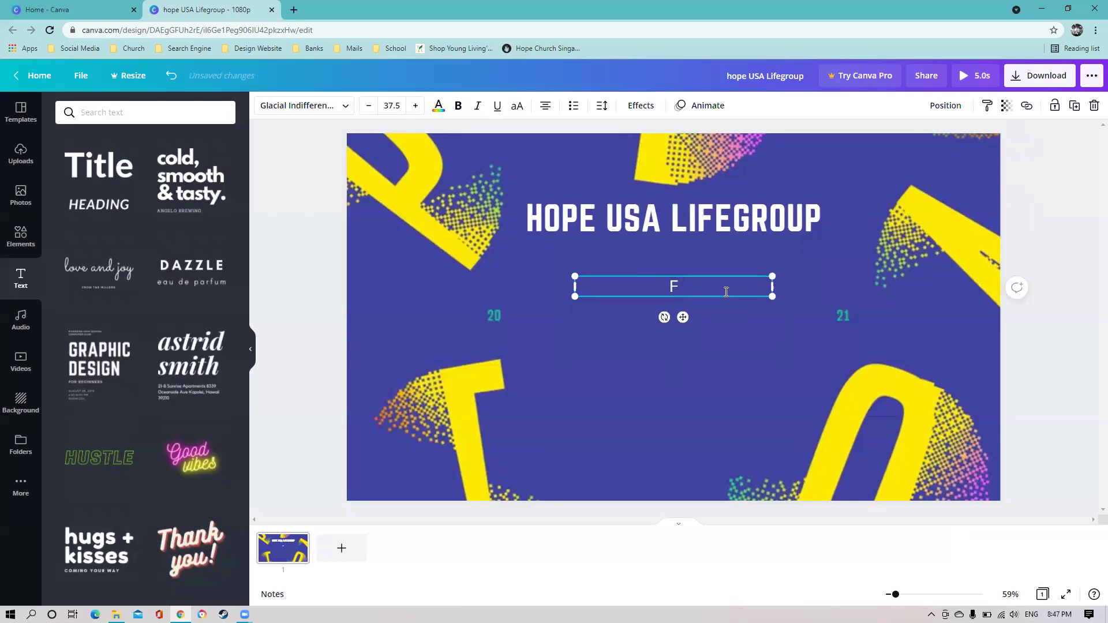
pyautogui.write('IDAY')
pyautogui.write(', June')
pyautogui.press('BackSpace')
pyautogui.press('BackSpace')
pyautogui.press('BackSpace')
pyautogui.write('u')
pyautogui.press('BackSpace')
pyautogui.write('une 4')
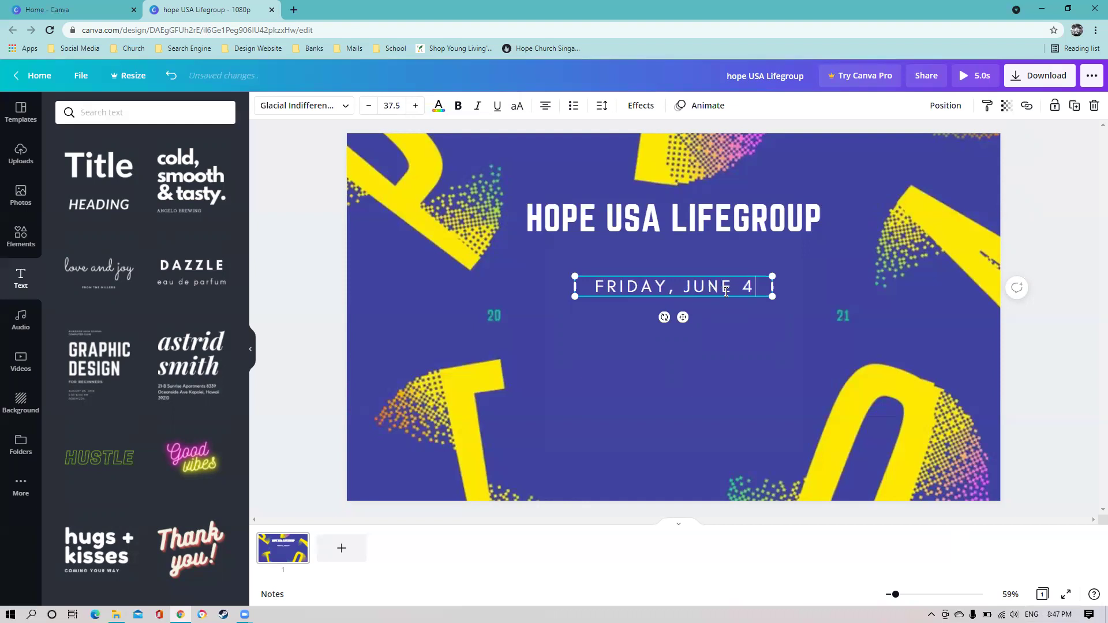
pyautogui.write(', ')
pyautogui.write('20')
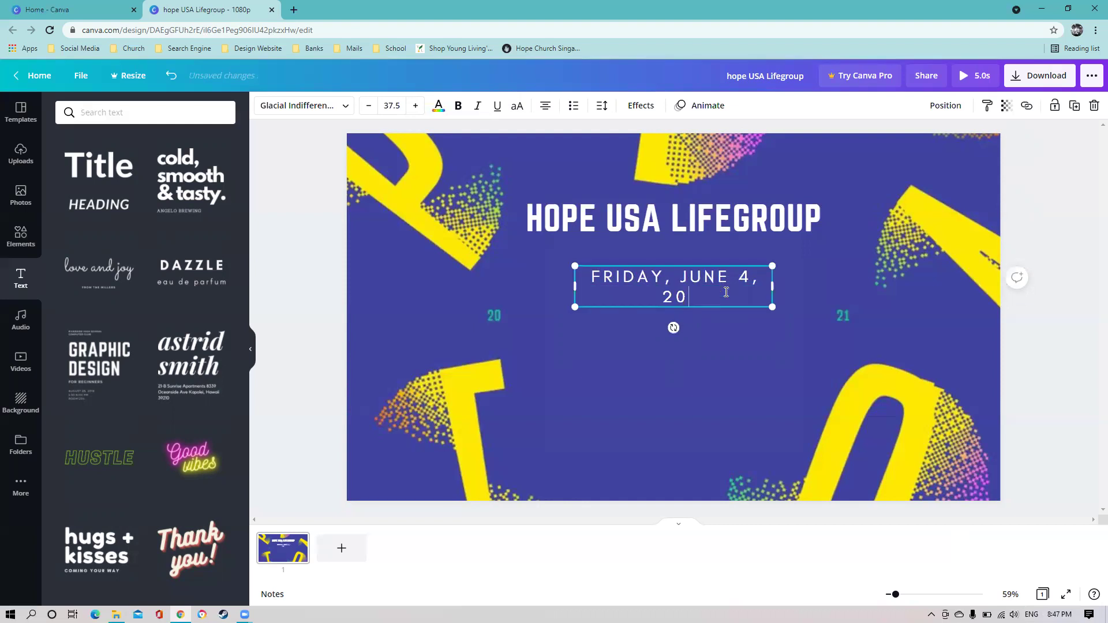
pyautogui.write('21')
# Widen the date box to one line and move it just under the title
pyautogui.moveTo(771, 283); pyautogui.dragTo(805, 293)
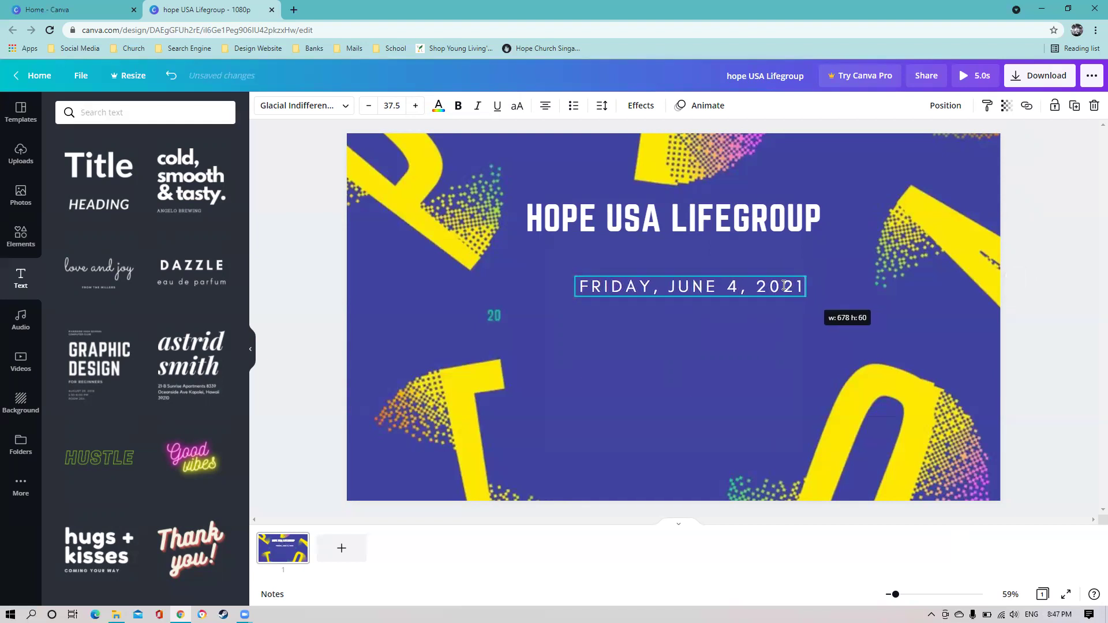
pyautogui.moveTo(806, 293); pyautogui.dragTo(806, 295)
pyautogui.click(714, 285)
pyautogui.click(692, 284)
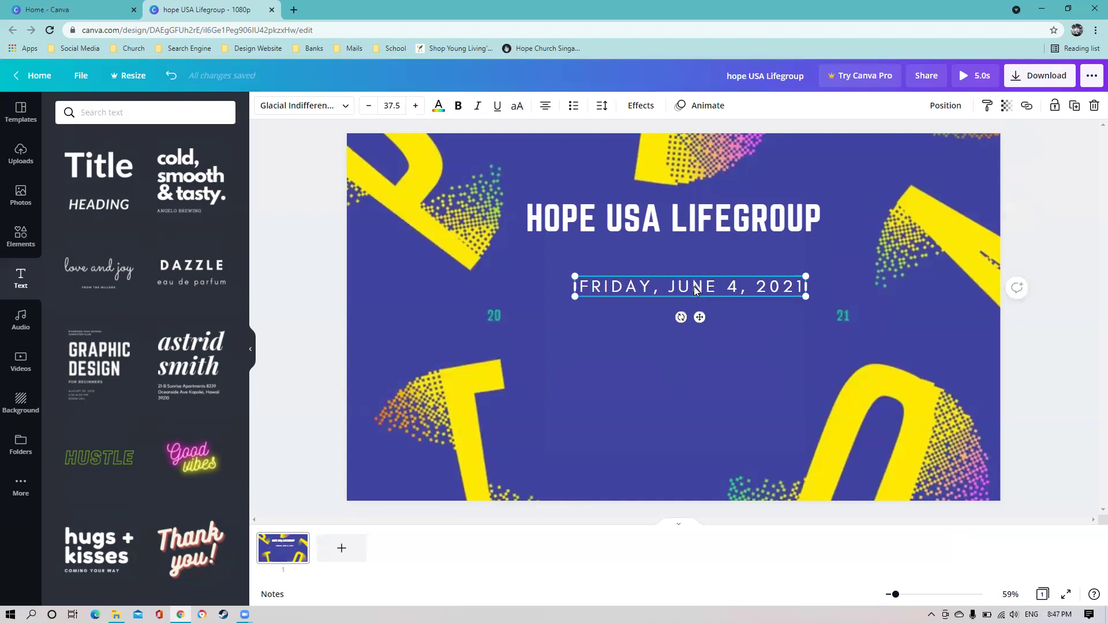
pyautogui.moveTo(692, 284); pyautogui.dragTo(681, 251)
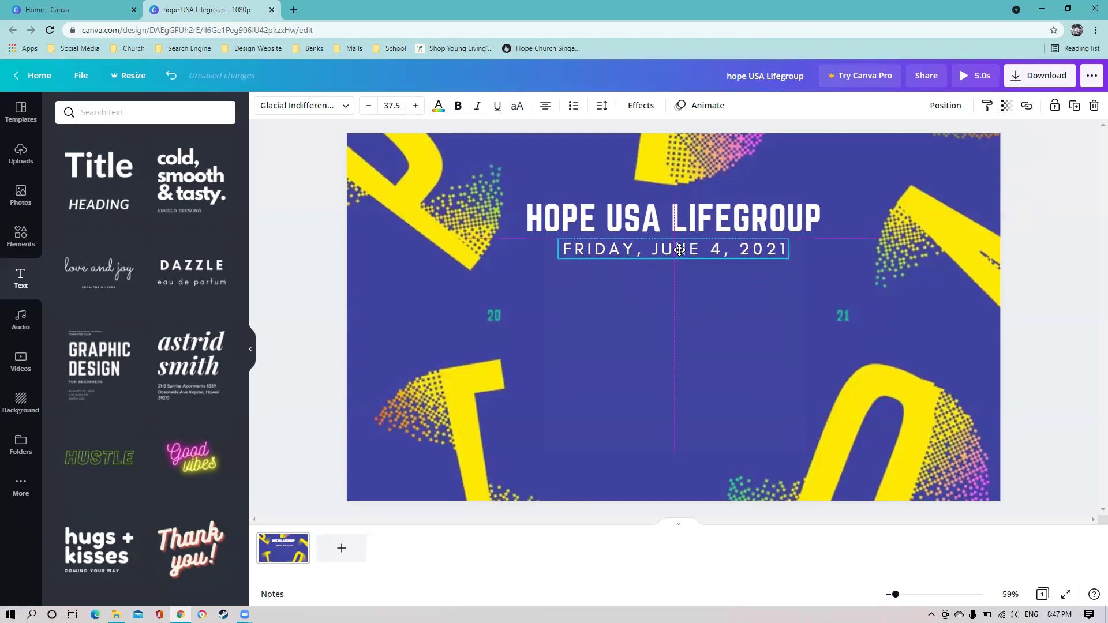
pyautogui.click(876, 190)
pyautogui.click(749, 257)
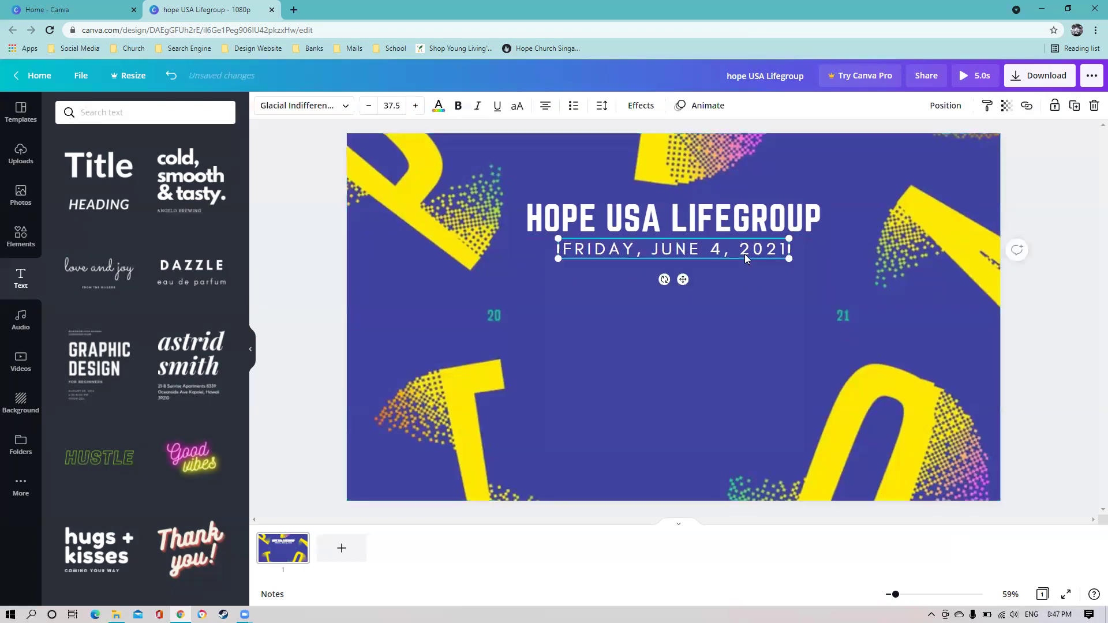
# Set the date line to font size 30 and nudge it up into place under the title
pyautogui.click(392, 105)
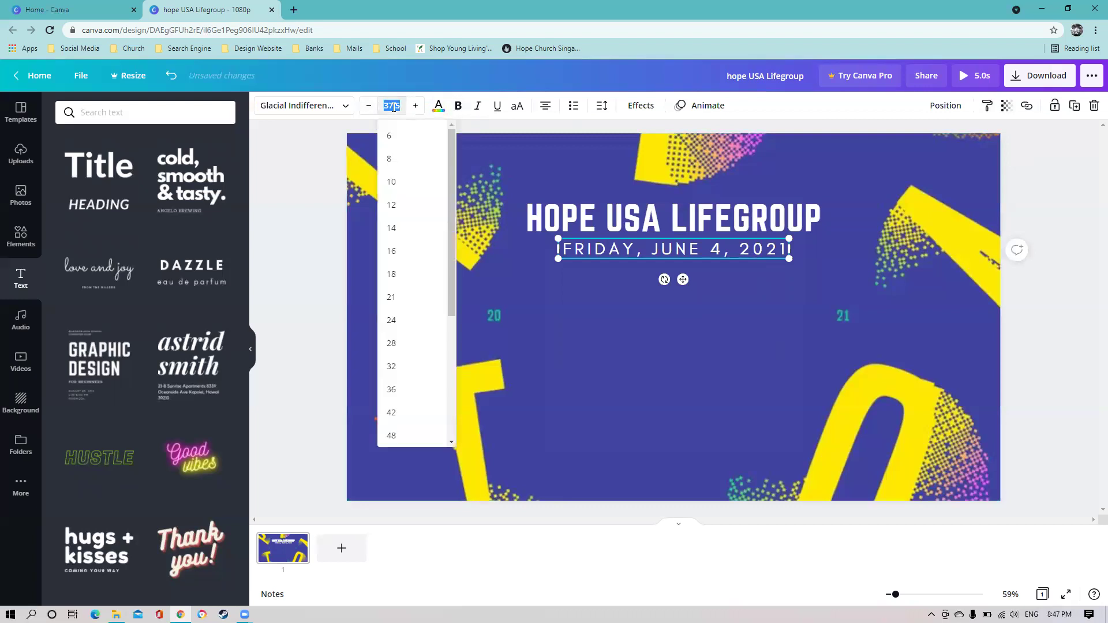
pyautogui.write('30')
pyautogui.press('Return')
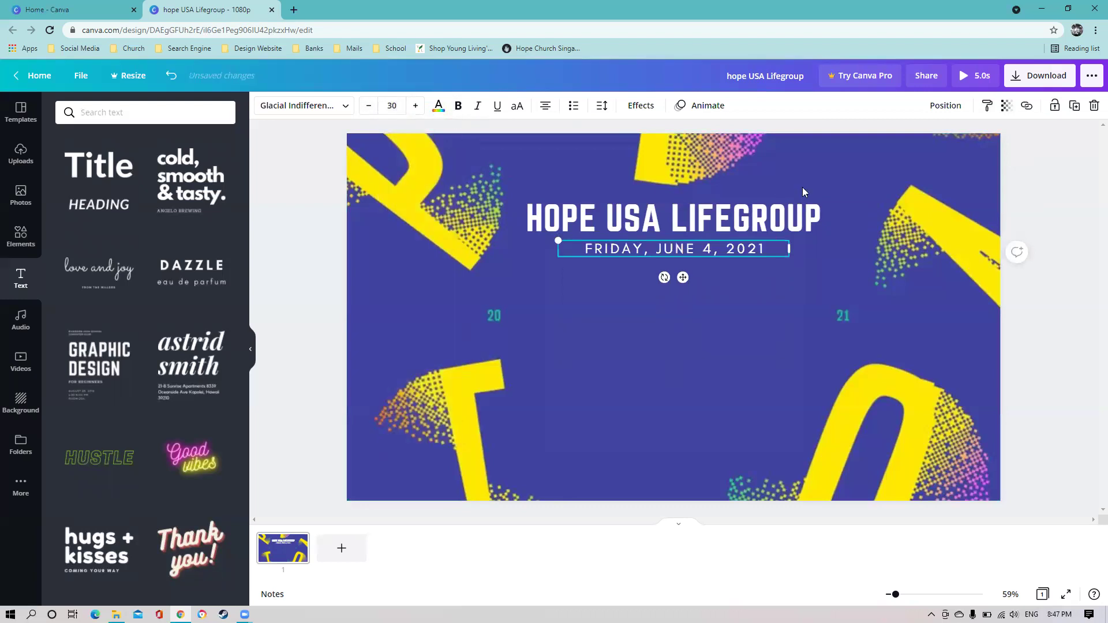
pyautogui.click(728, 238)
pyautogui.press('Up')
pyautogui.press('Up')
pyautogui.press('Up')
pyautogui.press('Up')
pyautogui.press('Up')
pyautogui.press('Up')
pyautogui.press('Up')
pyautogui.press('Up')
pyautogui.press('Up')
pyautogui.press('Up')
pyautogui.press('Up')
pyautogui.press('Up')
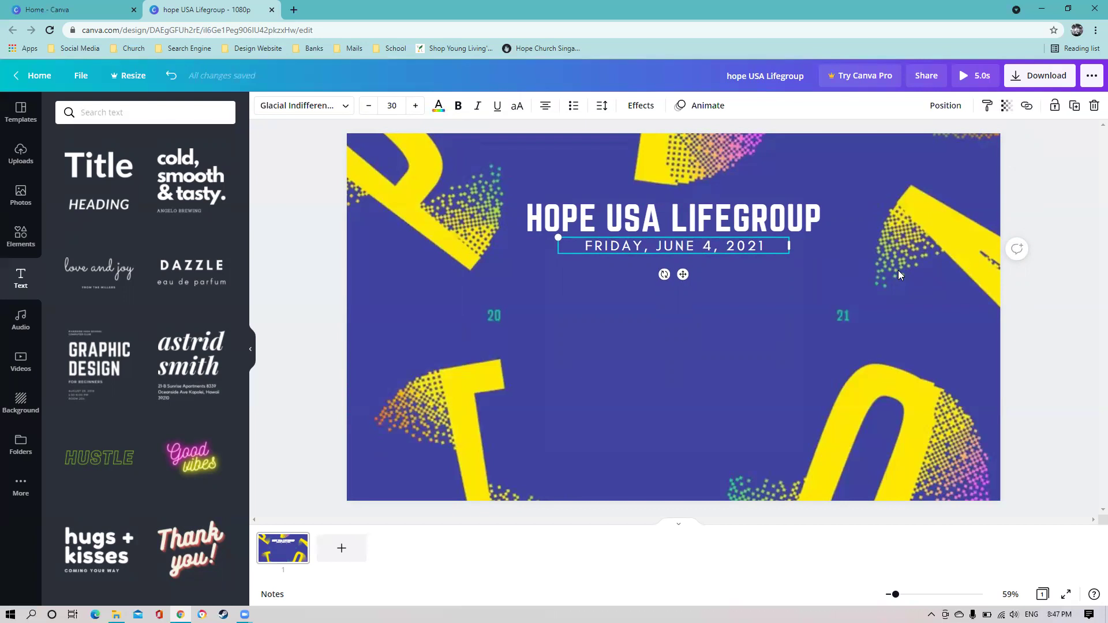
pyautogui.press('Up')
pyautogui.press('Up')
pyautogui.press('Up')
pyautogui.press('Up')
pyautogui.press('Up')
pyautogui.press('Up')
pyautogui.press('Up')
pyautogui.press('Up')
pyautogui.click(847, 253)
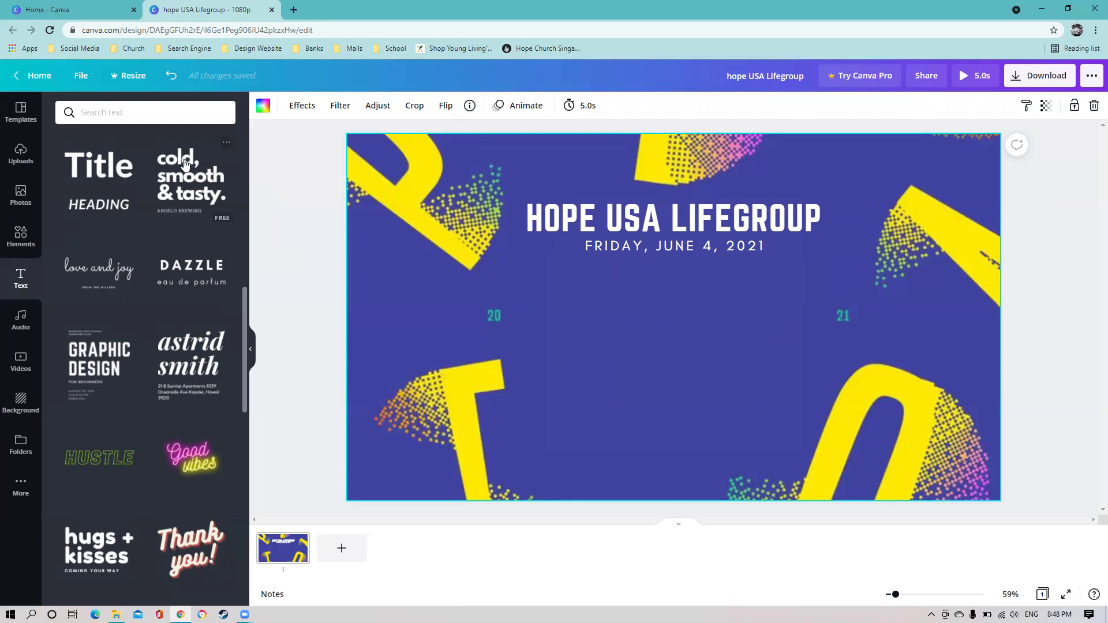
# Add the PIVOT image from Uploads and nudge it to the page centre below the date
pyautogui.click(17, 160)
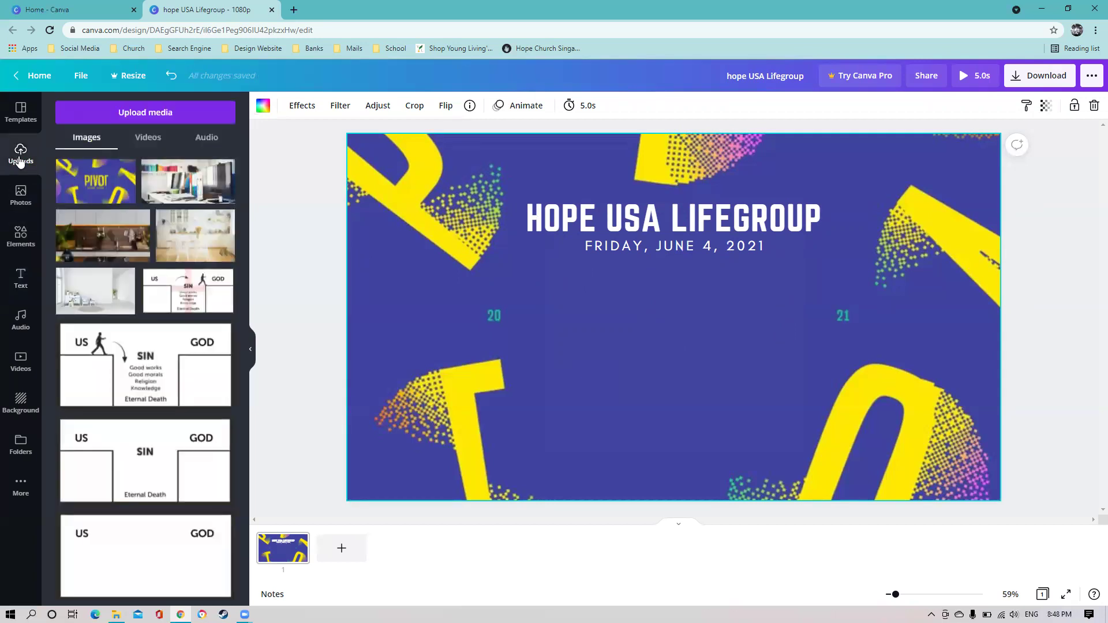
pyautogui.click(97, 186)
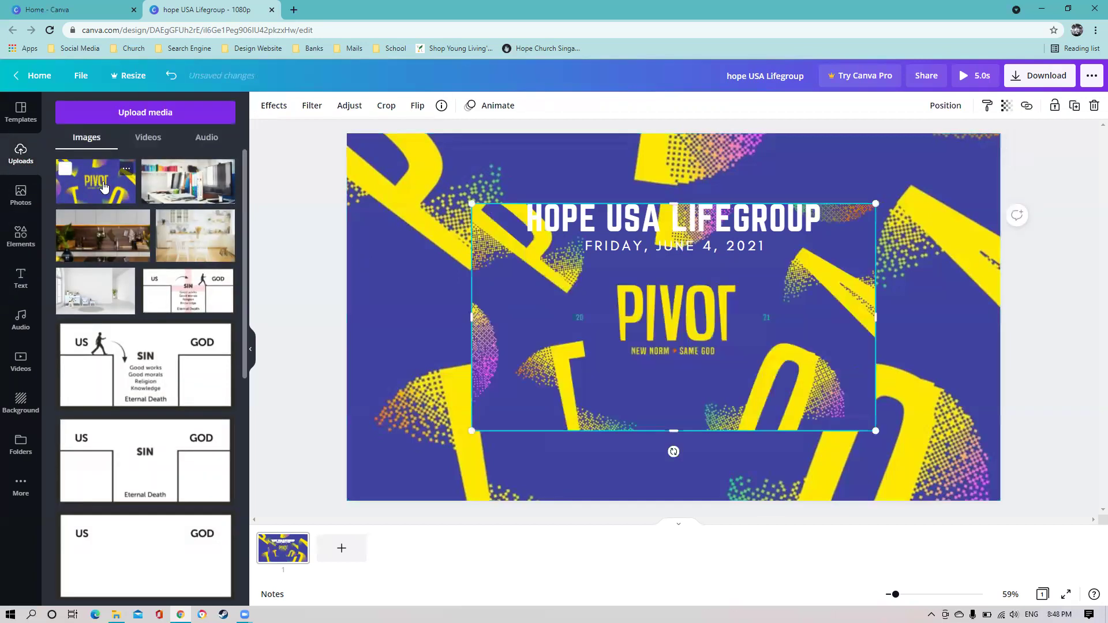
pyautogui.moveTo(755, 321)
pyautogui.mouseDown()
pyautogui.moveTo(829, 358)
pyautogui.moveTo(727, 370)
pyautogui.mouseUp()
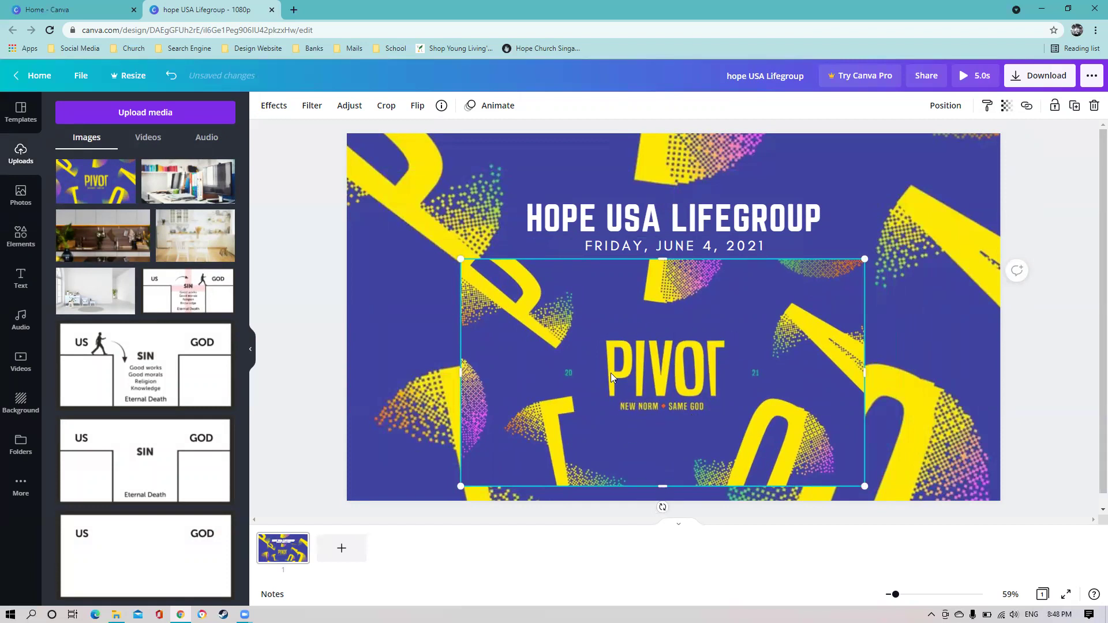
pyautogui.moveTo(709, 362); pyautogui.dragTo(697, 363)
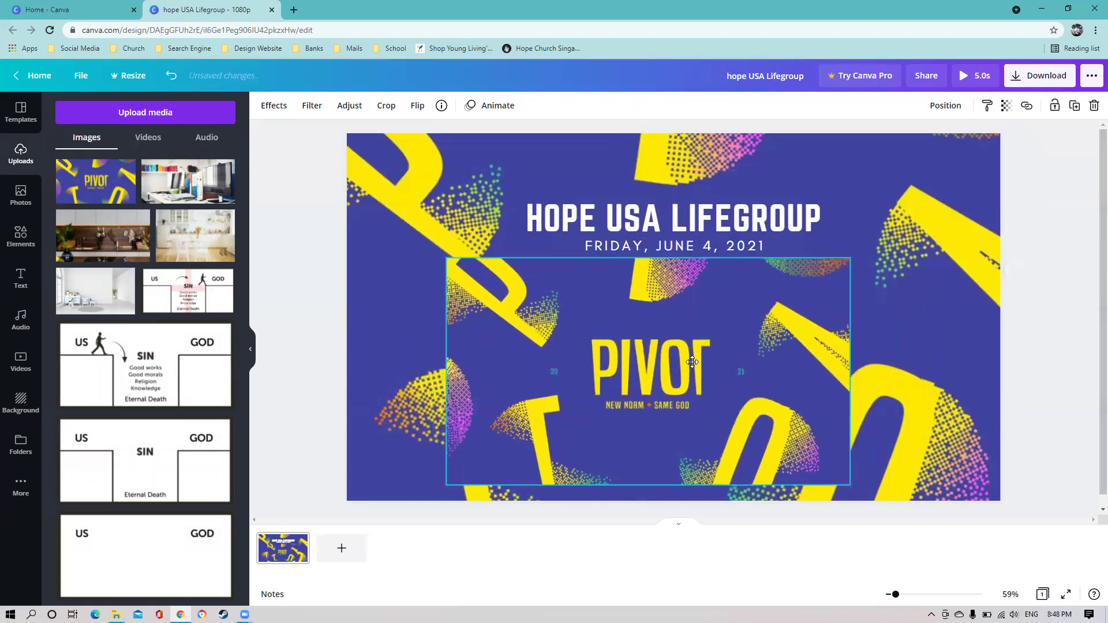
pyautogui.moveTo(610, 346); pyautogui.dragTo(619, 346)
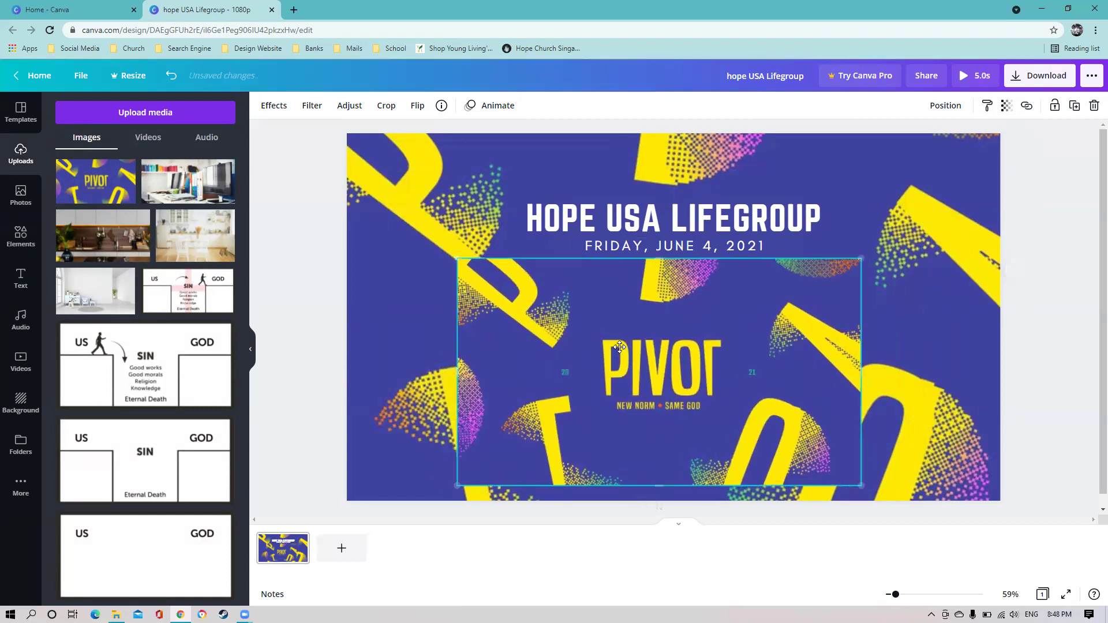
# Clear the 'shapes' search in Elements and show all available Frames
pyautogui.click(22, 241)
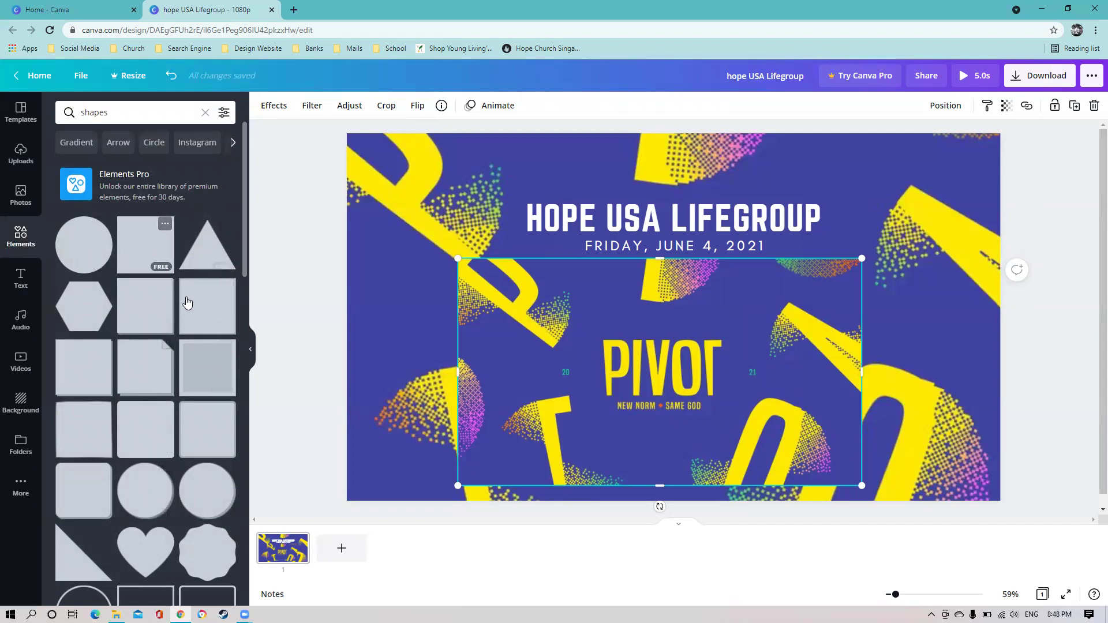
pyautogui.scroll(-1, 154, 484)
pyautogui.scroll(-2, 152, 459)
pyautogui.scroll(3, 155, 439)
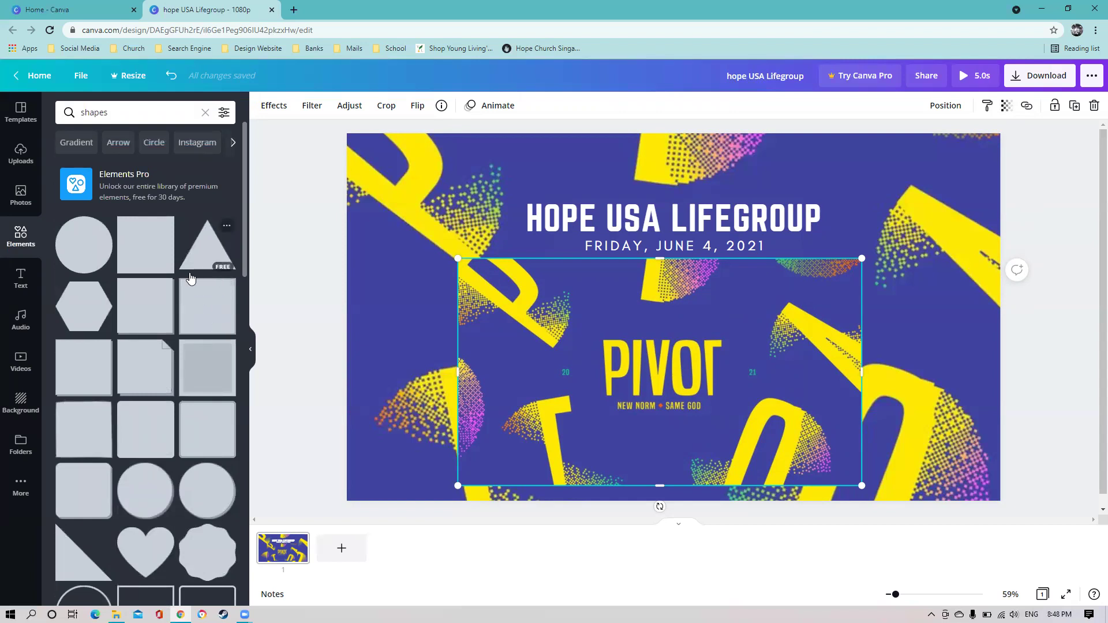
pyautogui.click(19, 238)
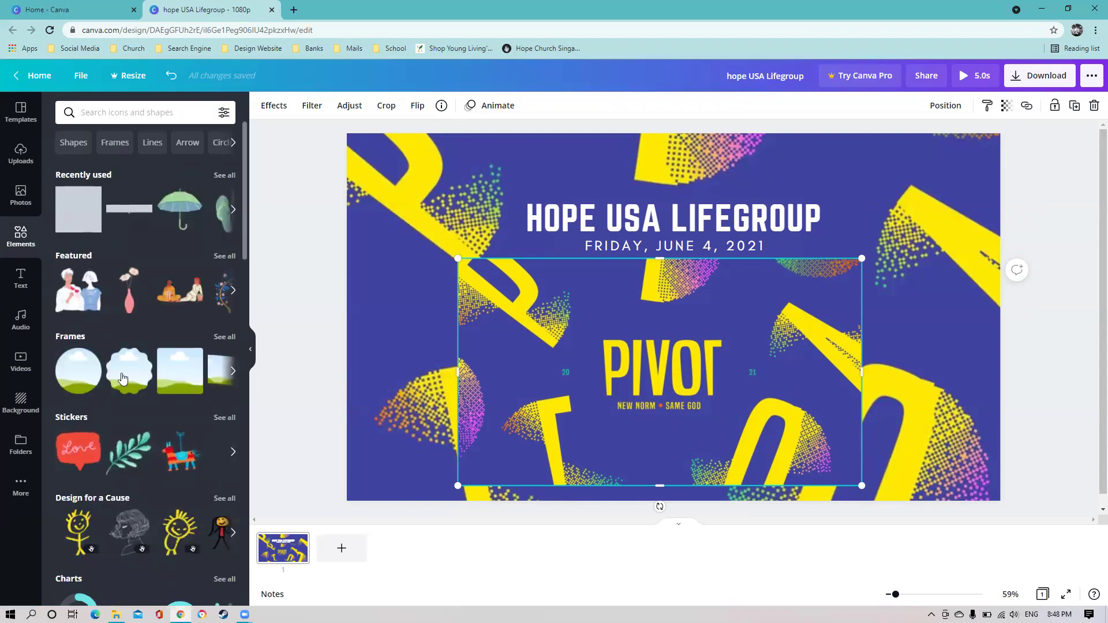
pyautogui.scroll(-1, 131, 382)
pyautogui.scroll(-2, 141, 359)
pyautogui.scroll(3, 141, 358)
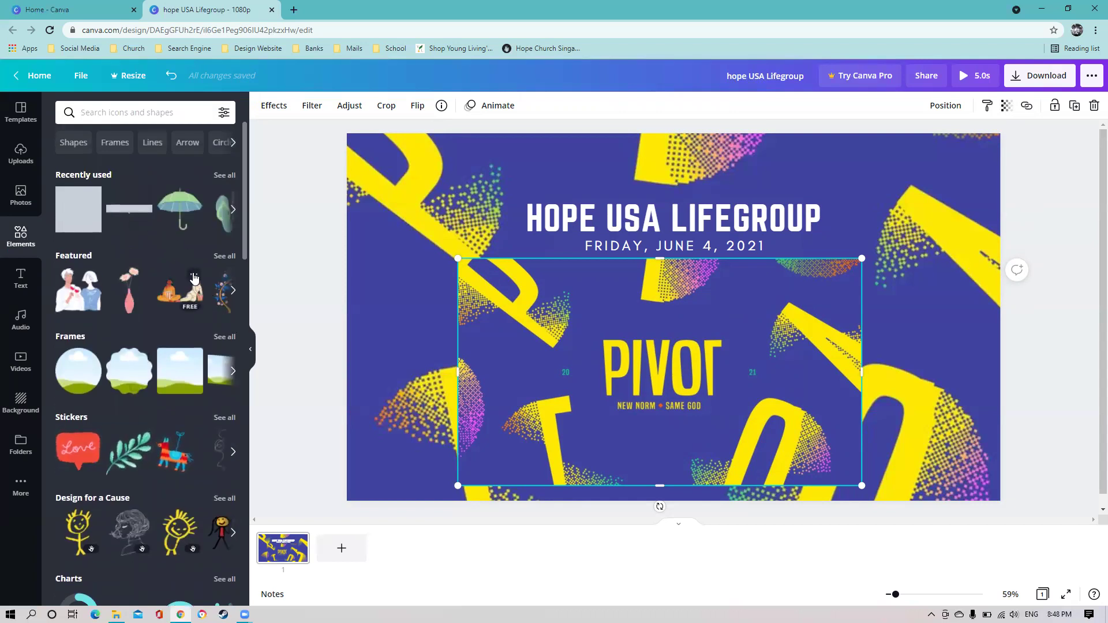
pyautogui.scroll(-1, 184, 270)
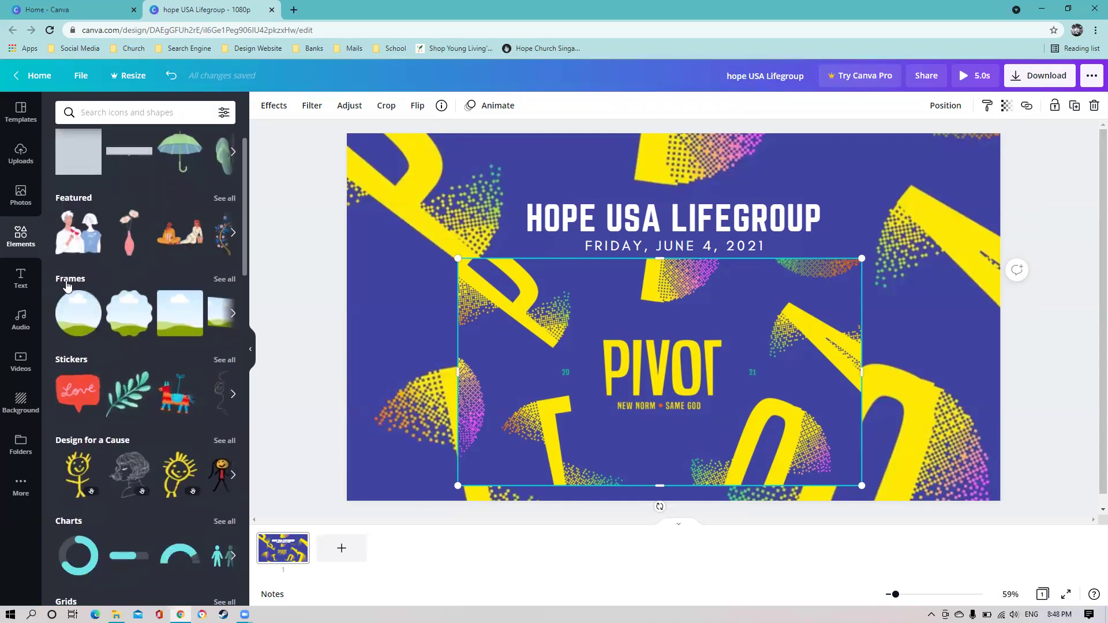
pyautogui.click(230, 279)
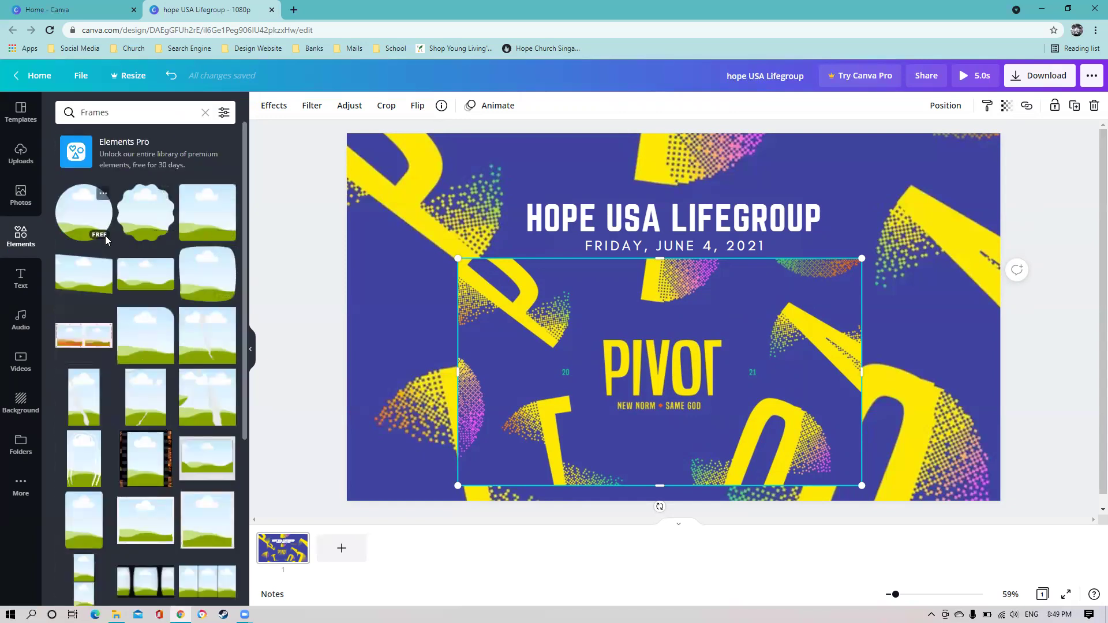
pyautogui.scroll(-1, 108, 236)
pyautogui.scroll(1, 109, 237)
# Add a rounded-square frame below the date line and drop the PIVOT image into it
pyautogui.click(200, 221)
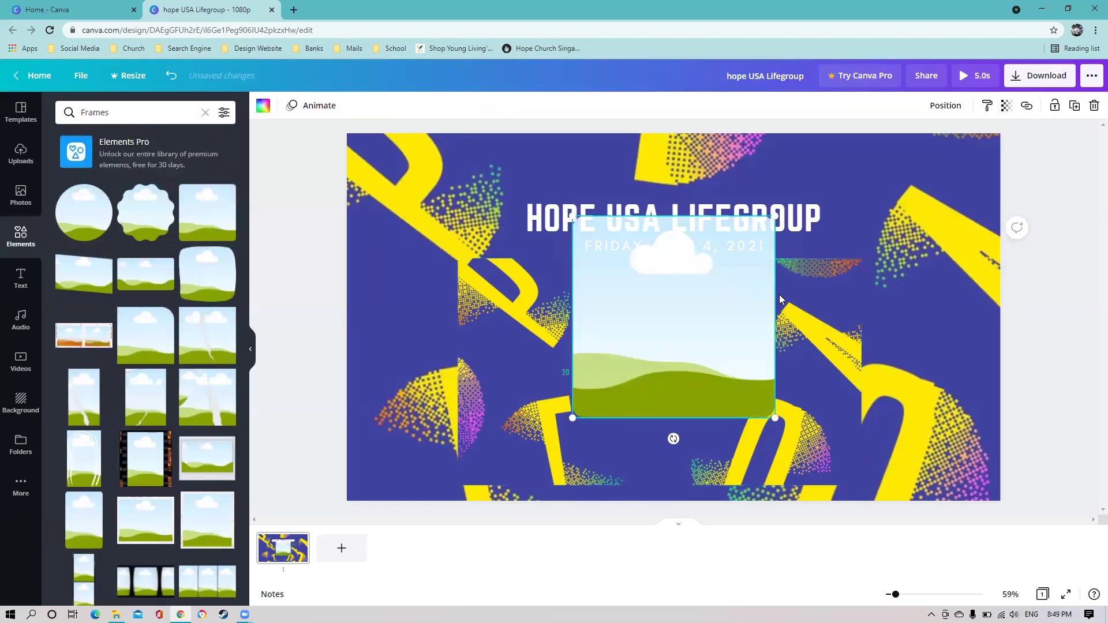
pyautogui.moveTo(679, 325); pyautogui.dragTo(678, 361)
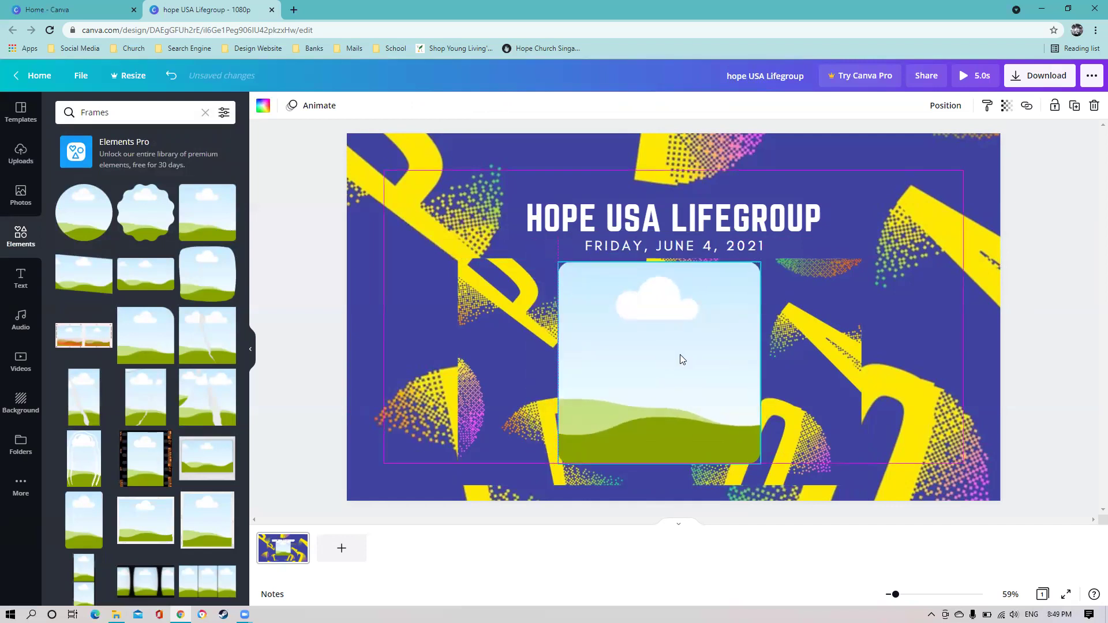
pyautogui.click(801, 325)
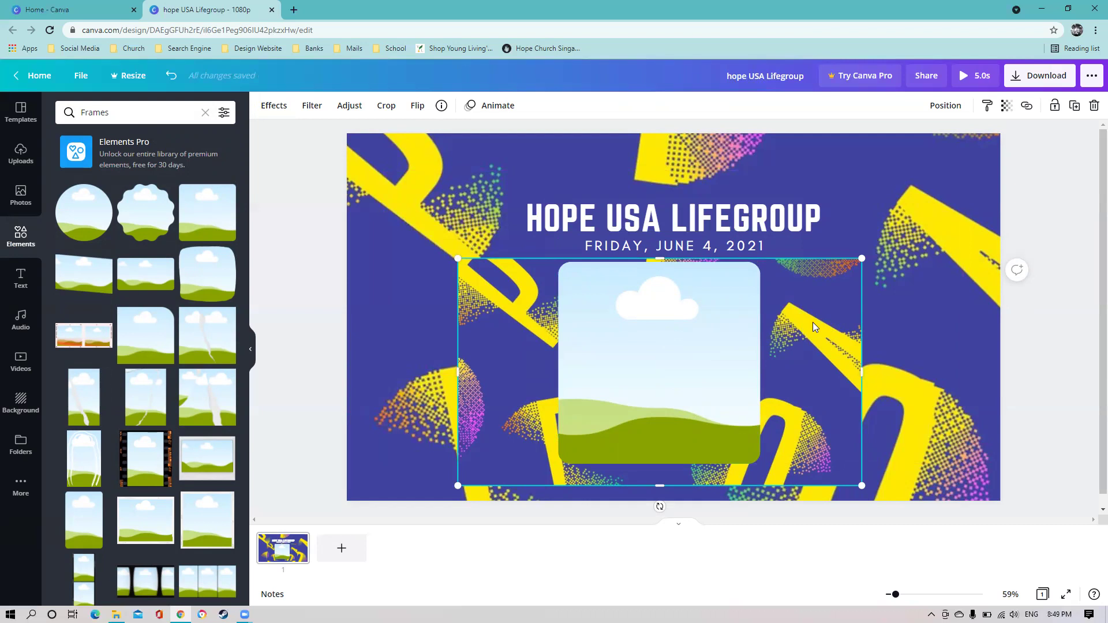
pyautogui.moveTo(810, 342); pyautogui.dragTo(733, 315)
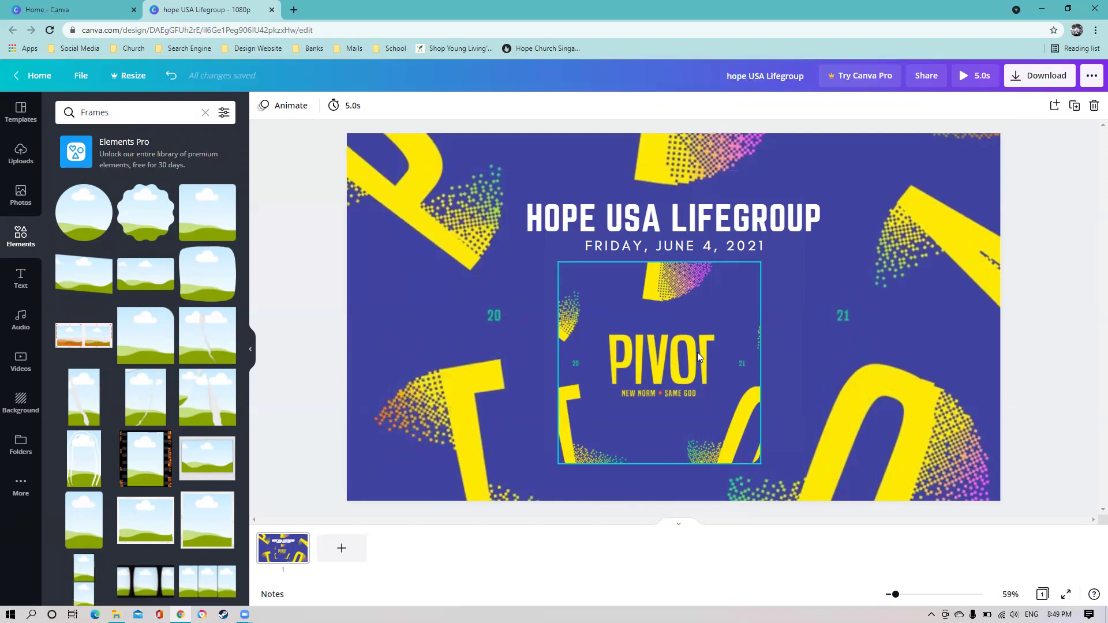
# Enlarge the PIVOT image within the frame from its corners and shift it lower to centre the wordmark
pyautogui.doubleClick(660, 346)
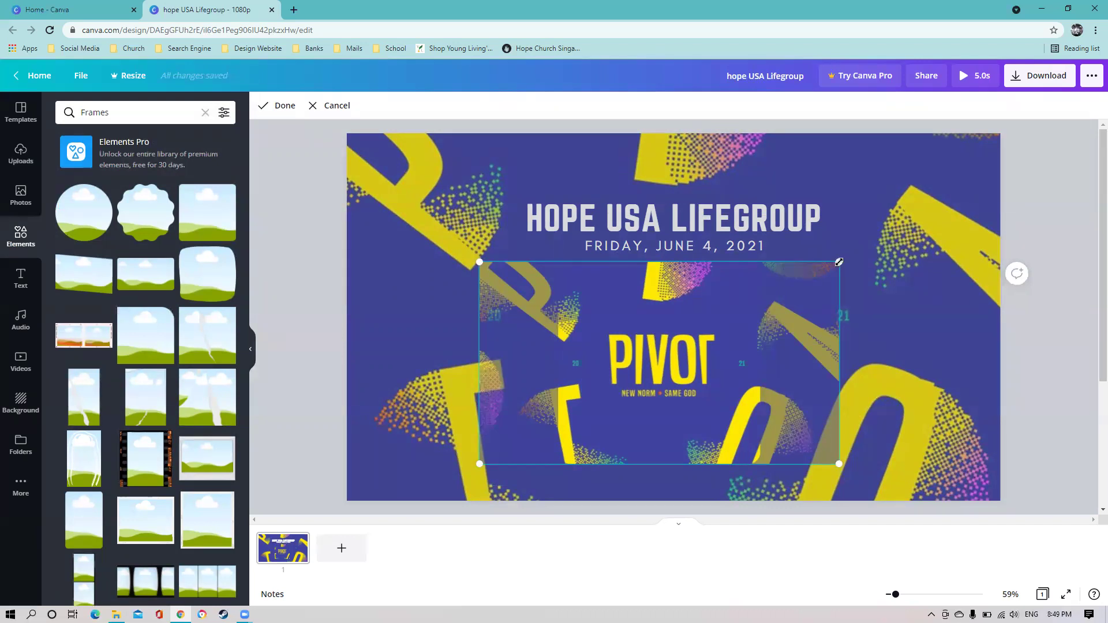
pyautogui.moveTo(839, 261); pyautogui.dragTo(952, 173)
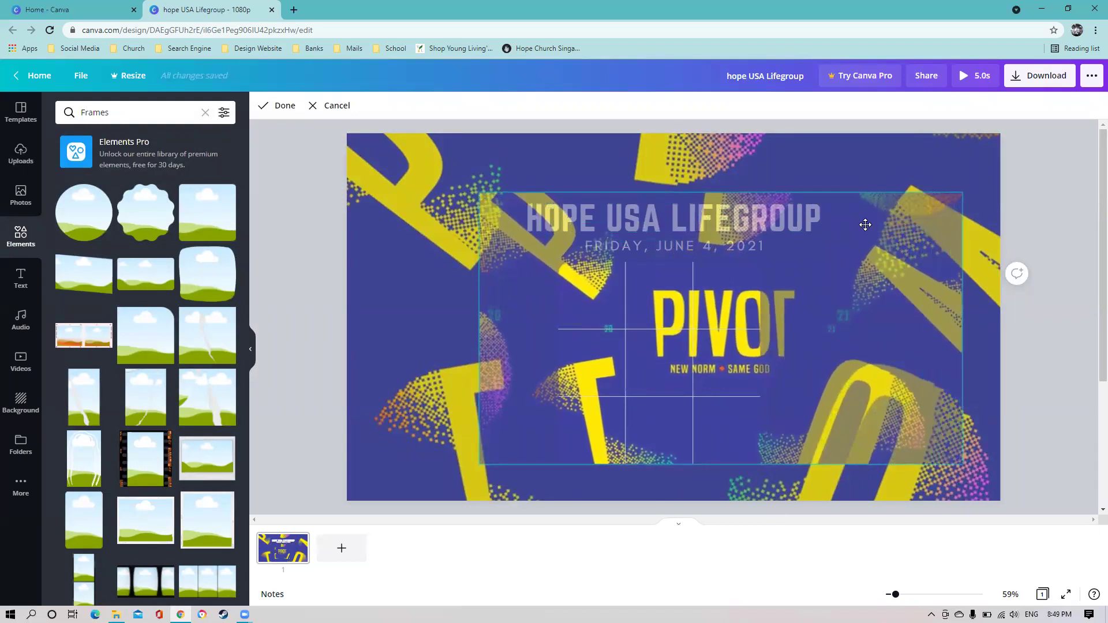
pyautogui.moveTo(679, 332)
pyautogui.mouseDown()
pyautogui.moveTo(642, 336)
pyautogui.moveTo(629, 351)
pyautogui.mouseUp()
pyautogui.moveTo(425, 485); pyautogui.dragTo(377, 536)
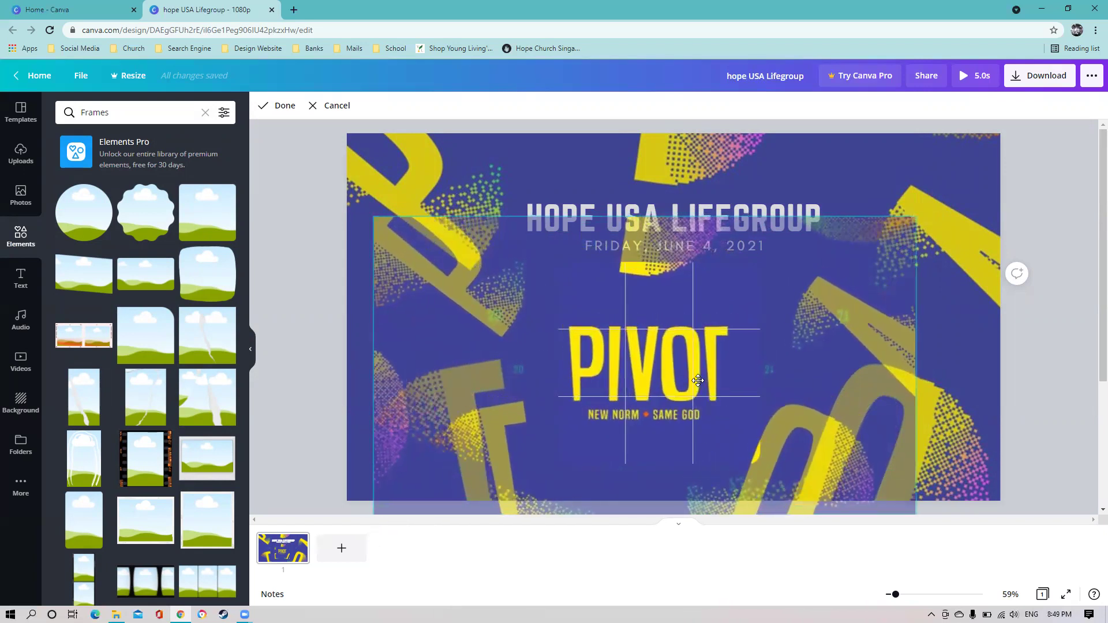
pyautogui.moveTo(919, 214)
pyautogui.mouseDown()
pyautogui.moveTo(962, 178)
pyautogui.moveTo(959, 191)
pyautogui.mouseUp()
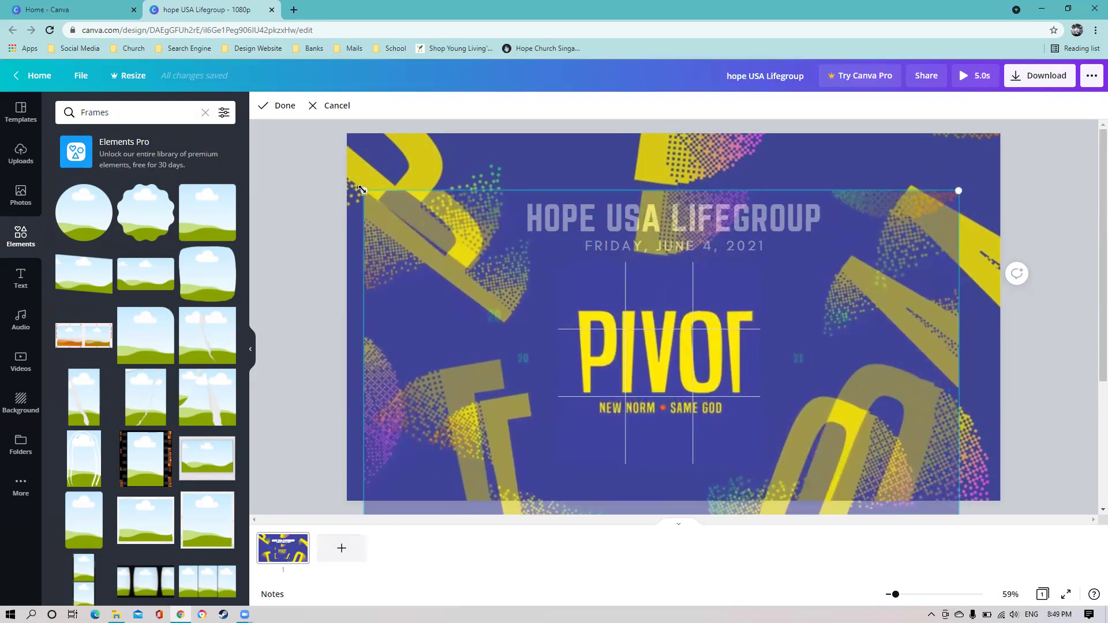
pyautogui.moveTo(358, 188); pyautogui.dragTo(342, 171)
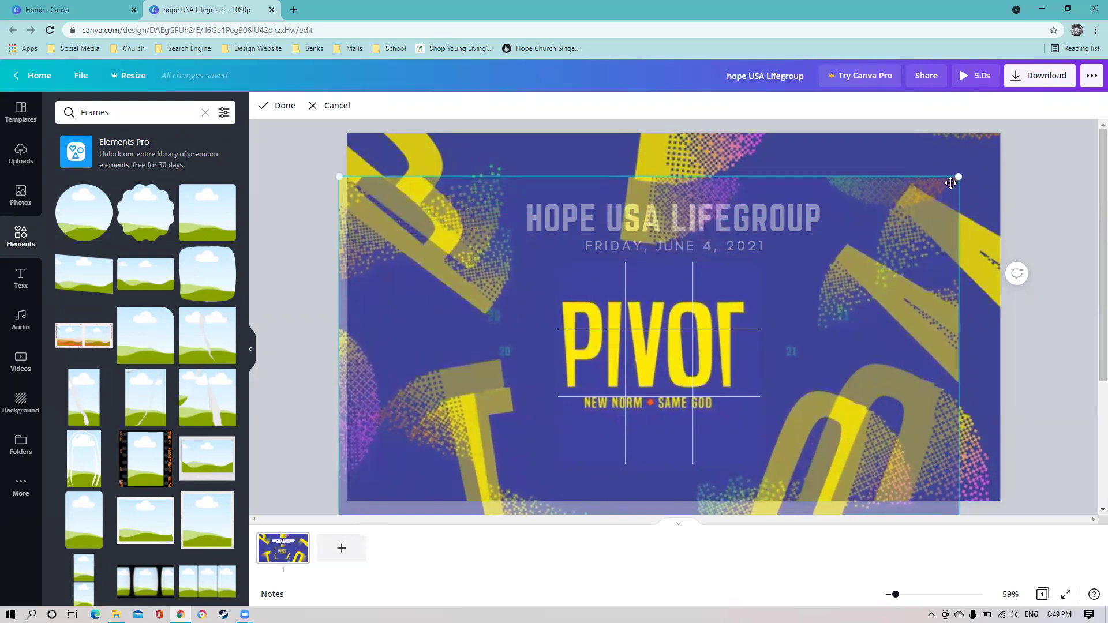
pyautogui.moveTo(958, 175); pyautogui.dragTo(975, 170)
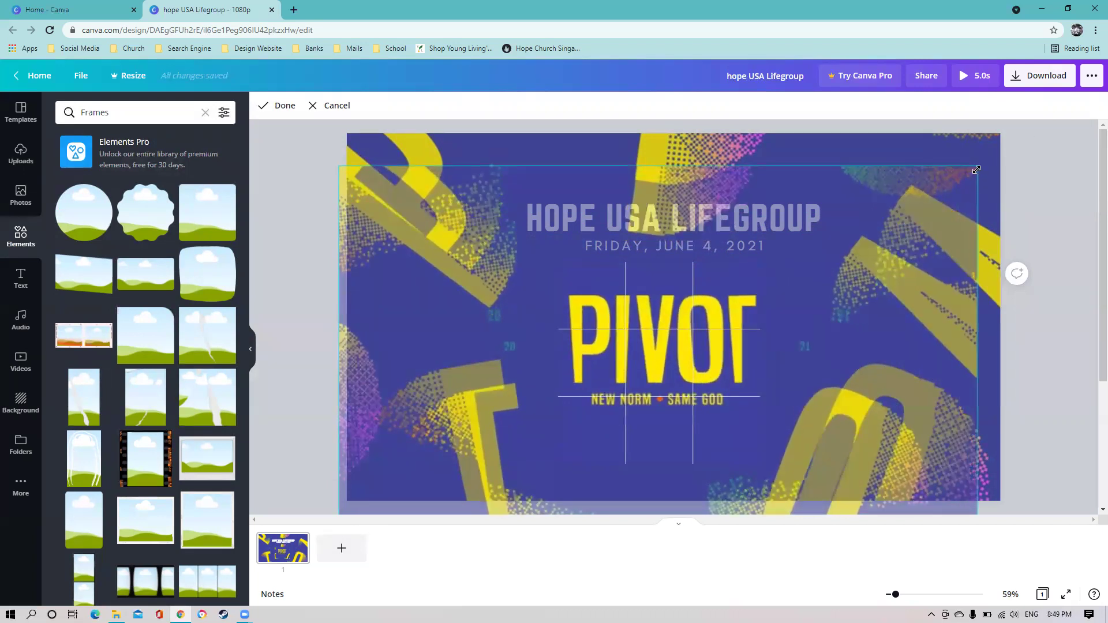
pyautogui.moveTo(735, 381); pyautogui.dragTo(733, 401)
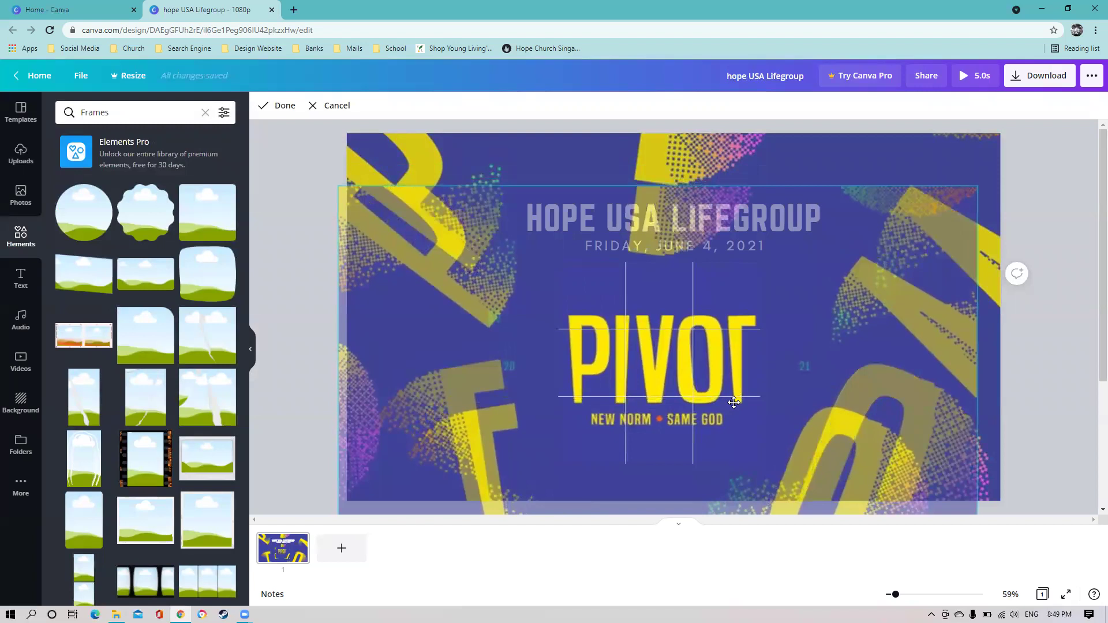
pyautogui.moveTo(733, 402); pyautogui.dragTo(734, 401)
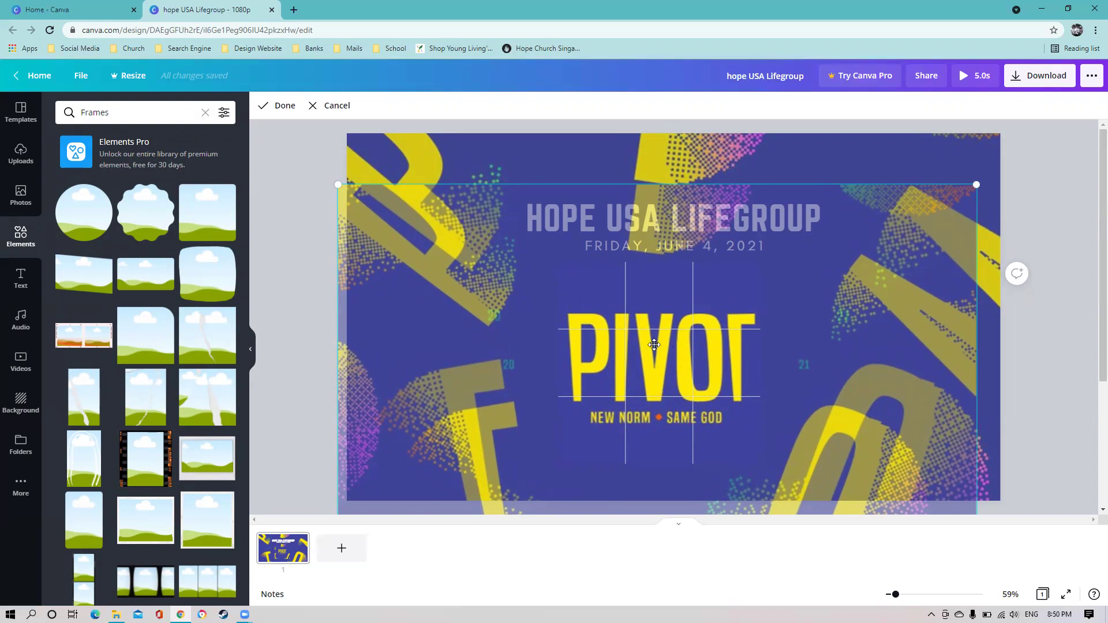
# Finish cropping, then shrink the PIVOT logo and position it near the page centre
pyautogui.click(1042, 186)
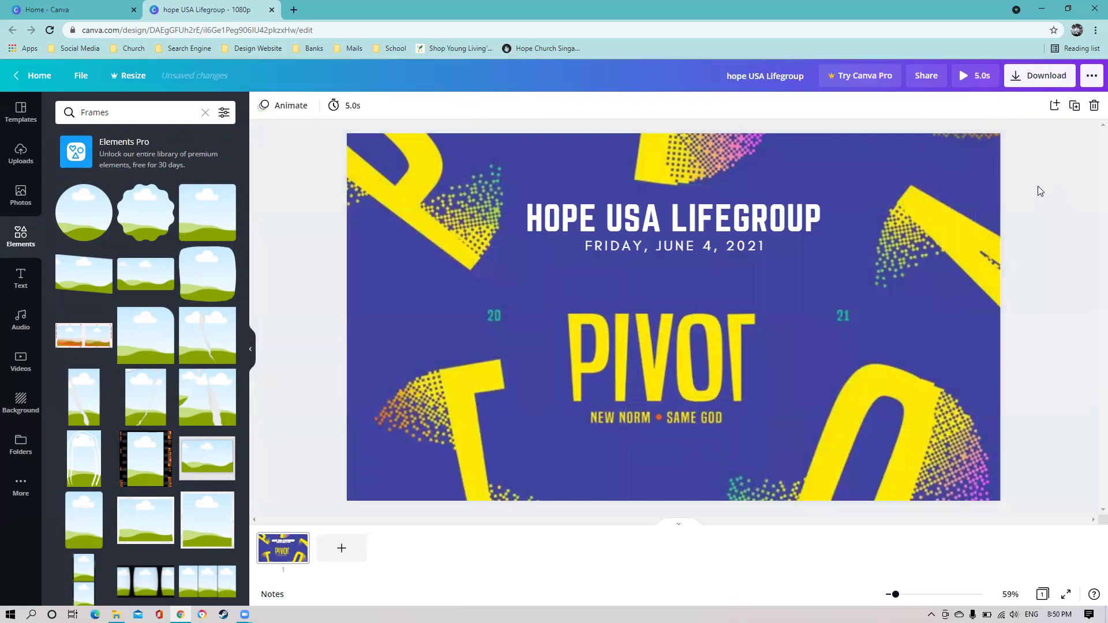
pyautogui.click(640, 366)
pyautogui.moveTo(697, 346)
pyautogui.mouseDown()
pyautogui.moveTo(435, 338)
pyautogui.moveTo(699, 270)
pyautogui.mouseUp()
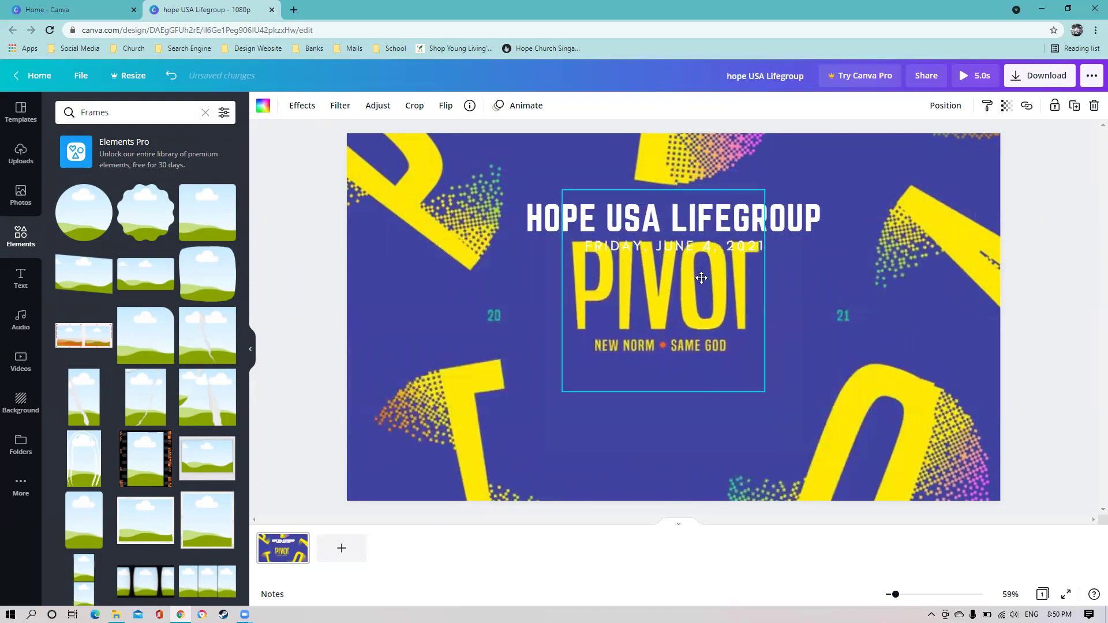
pyautogui.moveTo(699, 271); pyautogui.dragTo(708, 336)
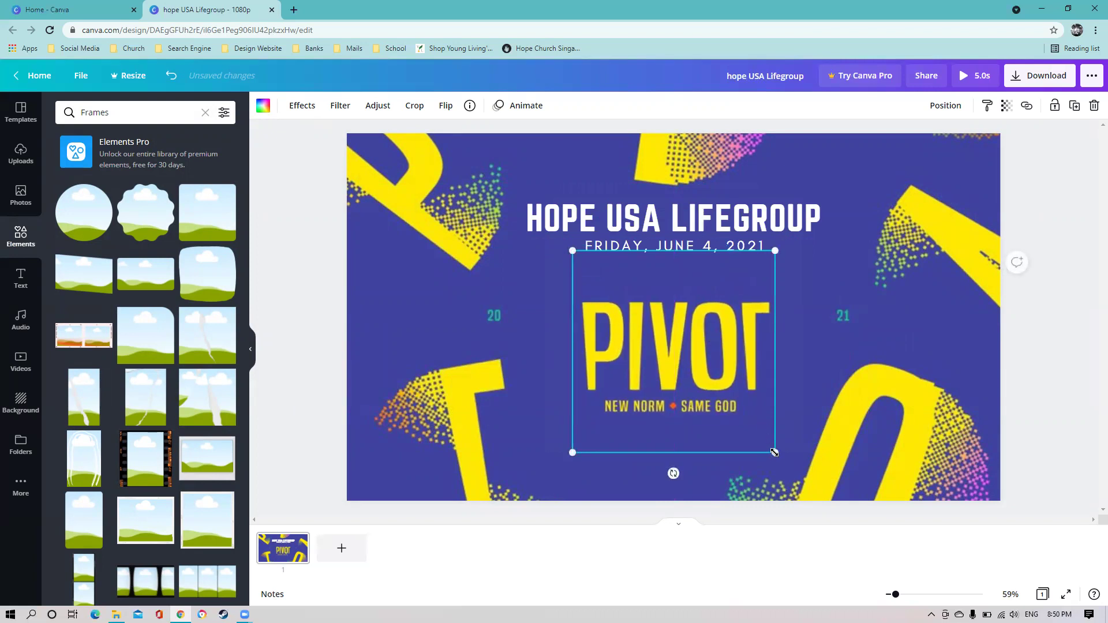
pyautogui.moveTo(773, 453); pyautogui.dragTo(750, 434)
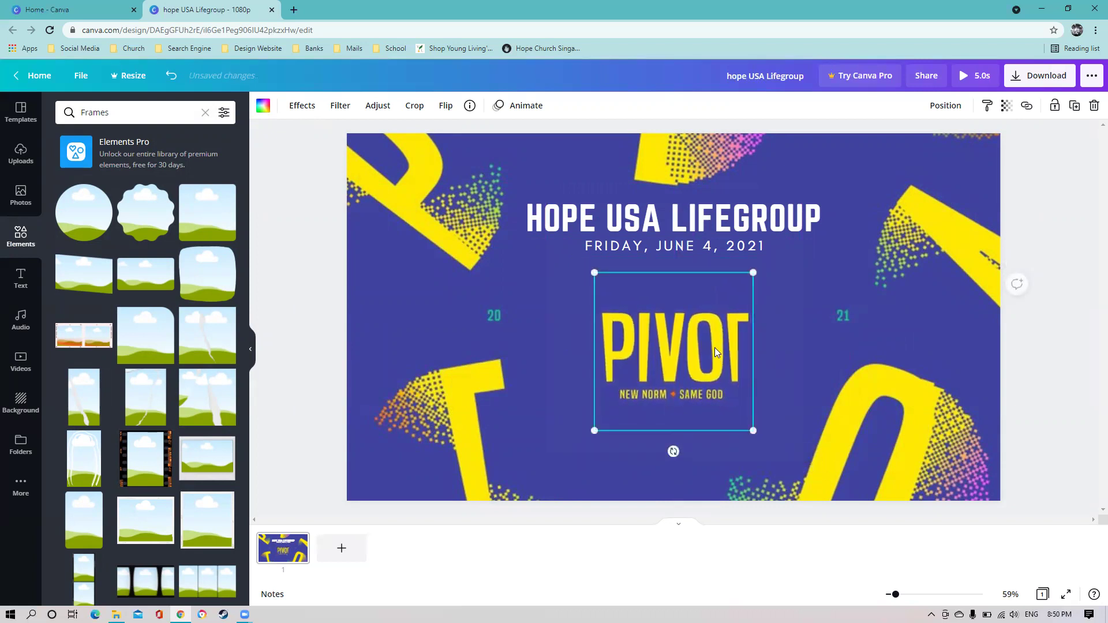
pyautogui.moveTo(714, 347); pyautogui.dragTo(716, 327)
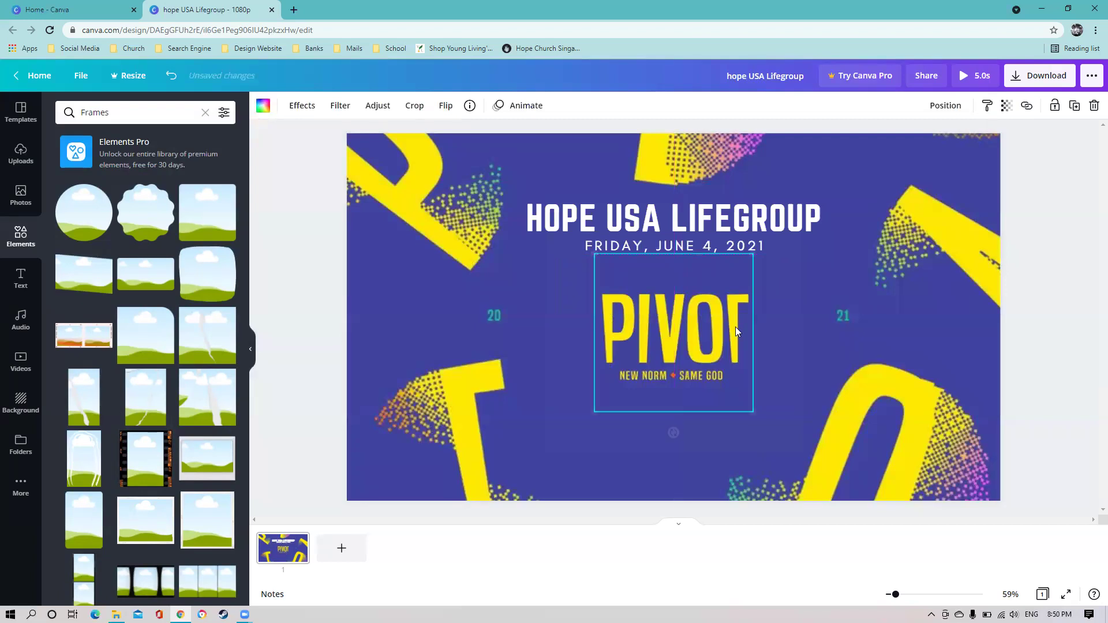
pyautogui.click(1073, 378)
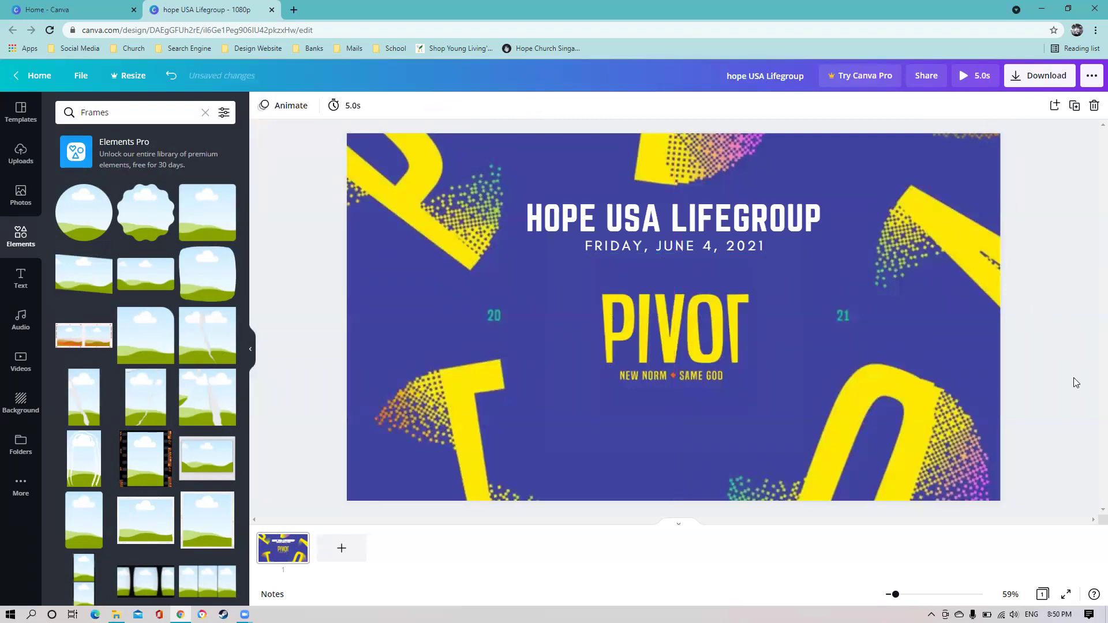
# Shrink the title and date line together and move them up slightly
pyautogui.click(742, 243)
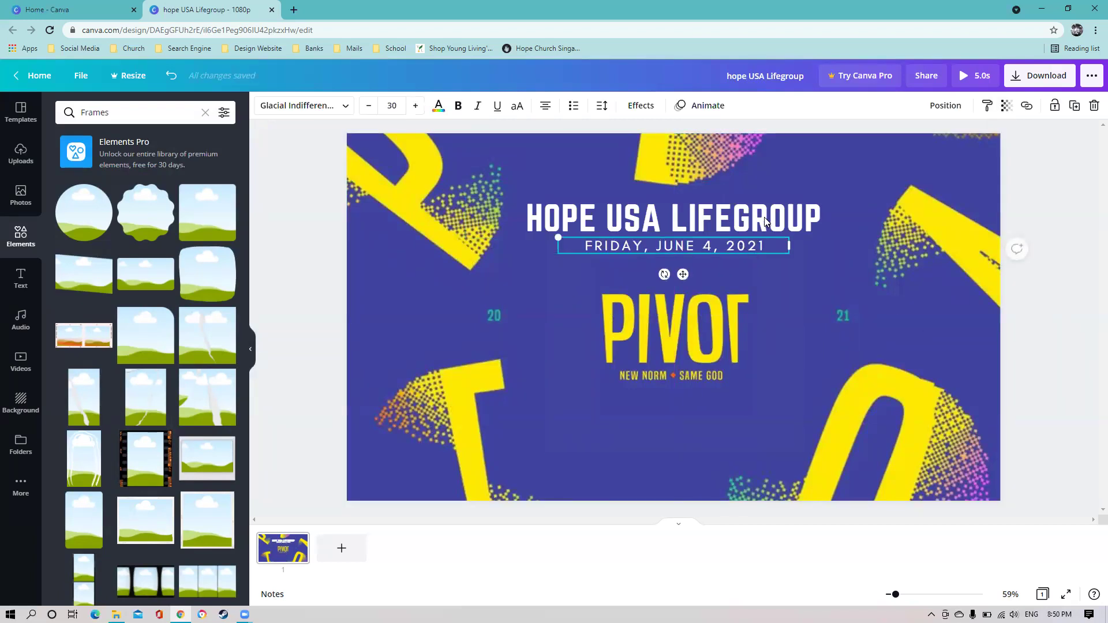
pyautogui.keyDown('shift'); pyautogui.click(764, 217); pyautogui.keyUp('shift')
pyautogui.moveTo(881, 252); pyautogui.dragTo(852, 248)
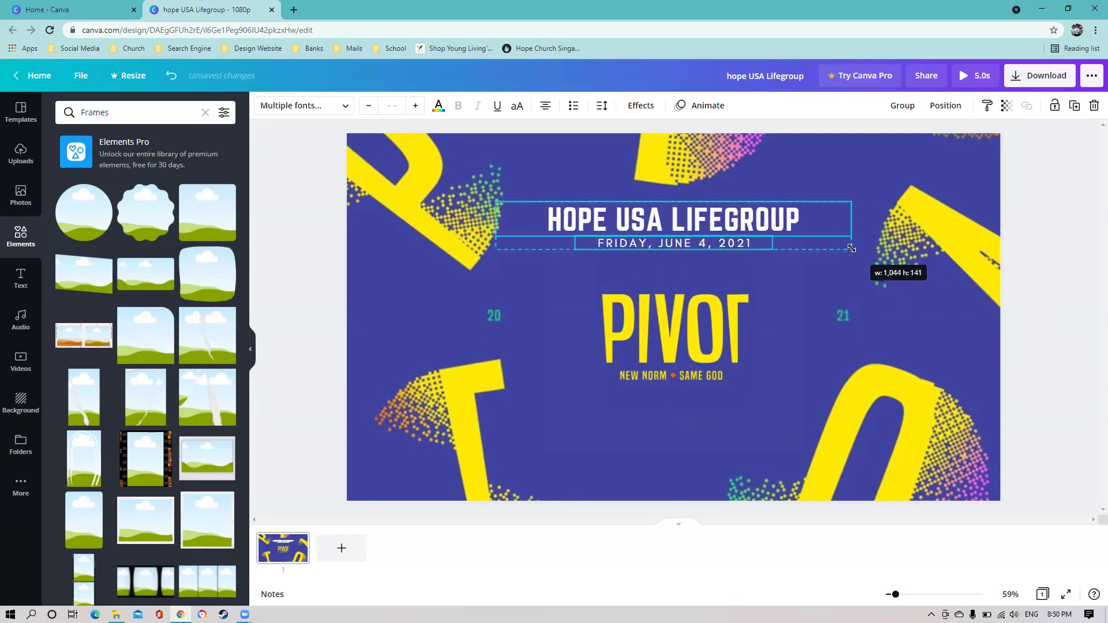
pyautogui.moveTo(853, 248); pyautogui.dragTo(851, 248)
pyautogui.moveTo(773, 214); pyautogui.dragTo(773, 204)
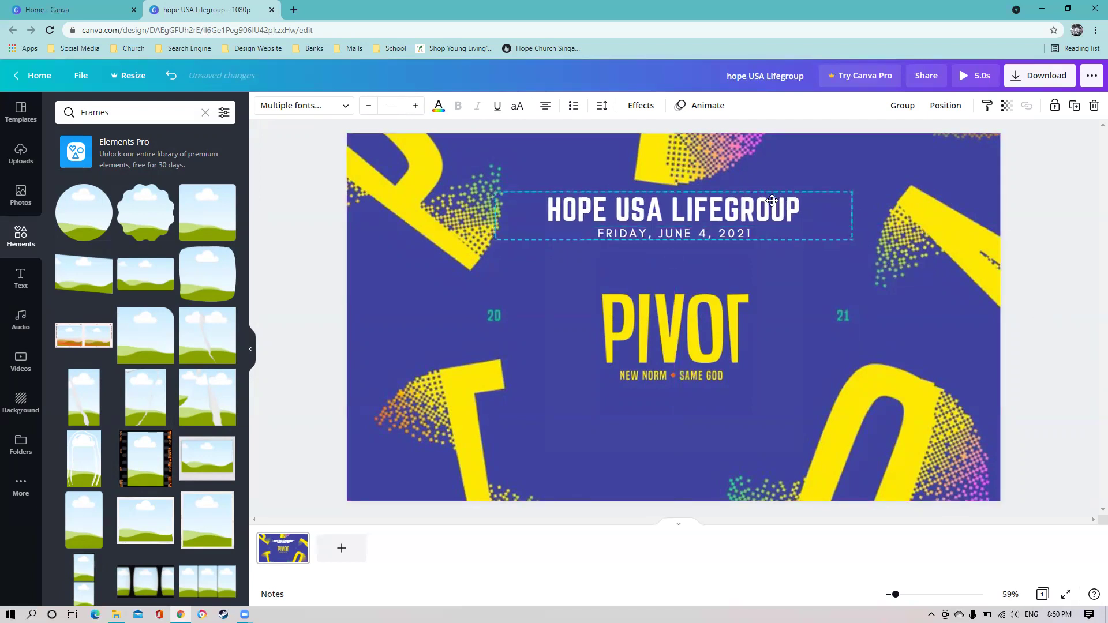
# Enlarge the PIVOT logo slightly and nudge it into place beneath the date line
pyautogui.click(702, 324)
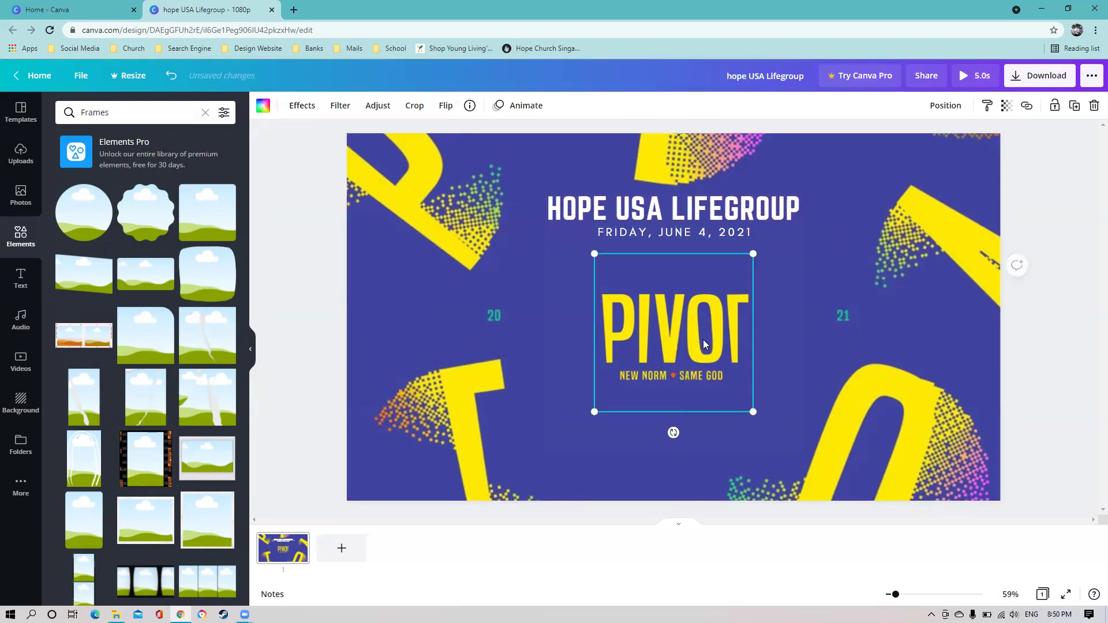
pyautogui.moveTo(702, 337); pyautogui.dragTo(704, 321)
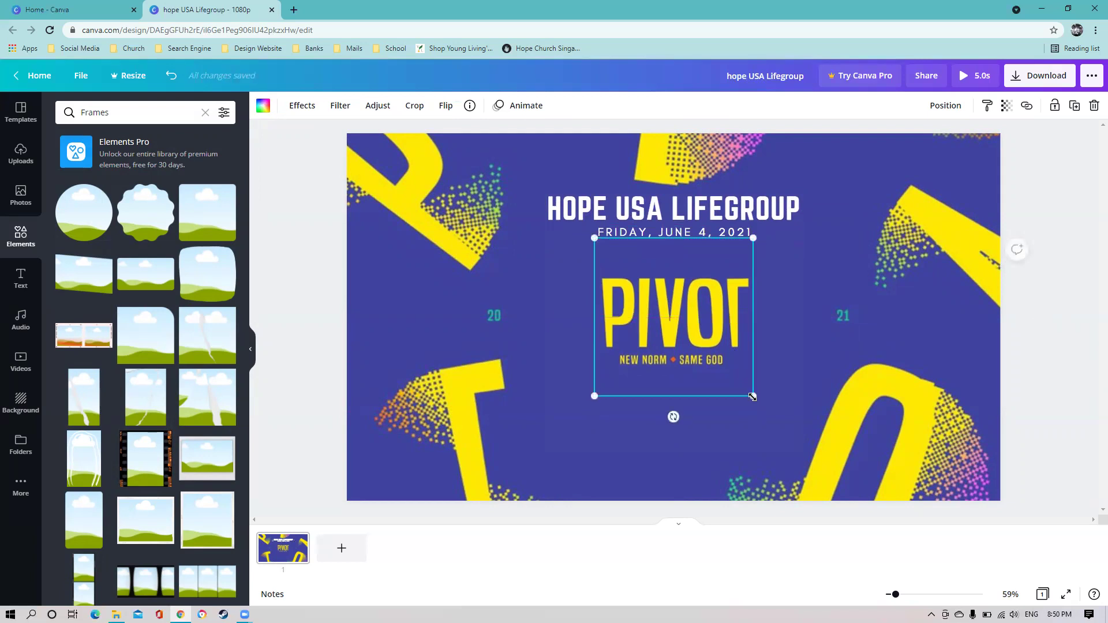
pyautogui.moveTo(752, 395); pyautogui.dragTo(770, 414)
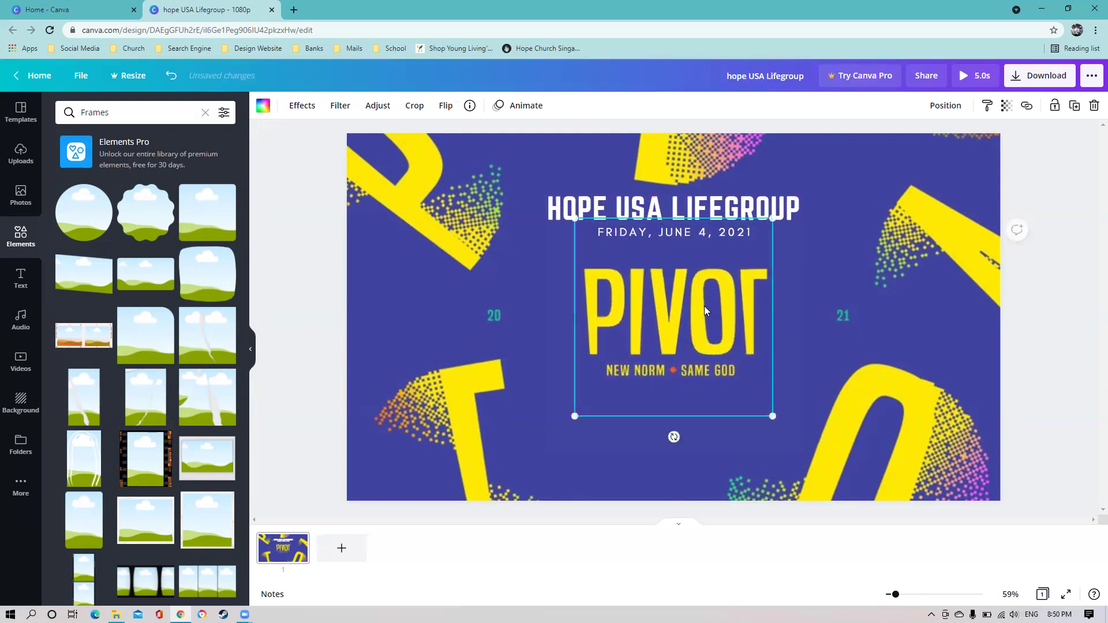
pyautogui.moveTo(703, 305)
pyautogui.mouseDown()
pyautogui.moveTo(702, 314)
pyautogui.moveTo(702, 304)
pyautogui.mouseUp()
pyautogui.click(1067, 259)
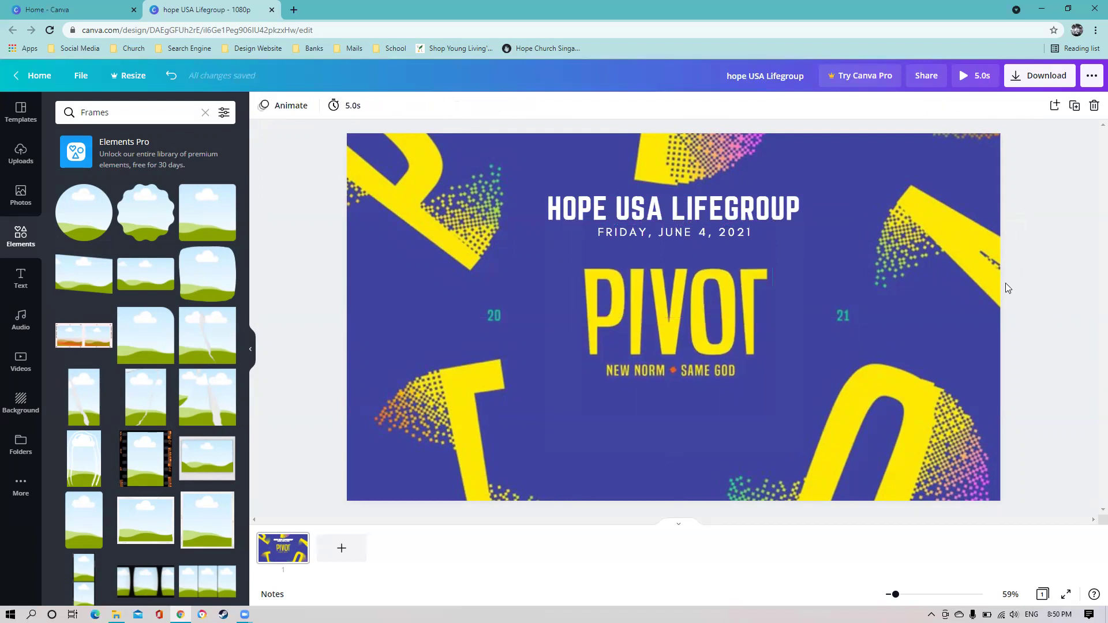
pyautogui.click(691, 325)
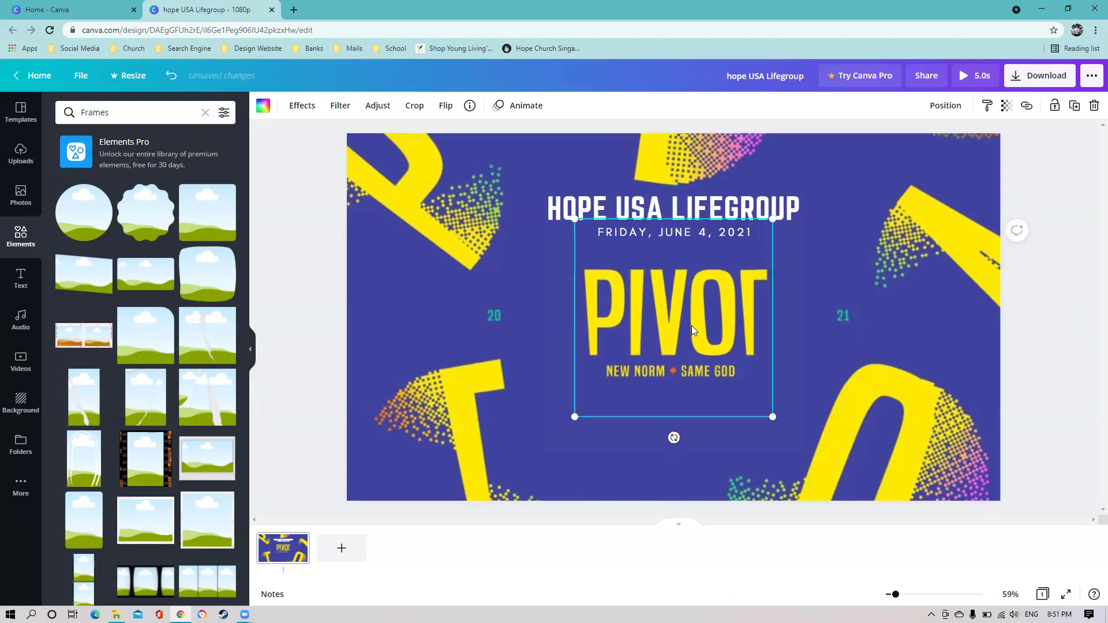
pyautogui.press('Down')
pyautogui.press('Down')
pyautogui.press('Down')
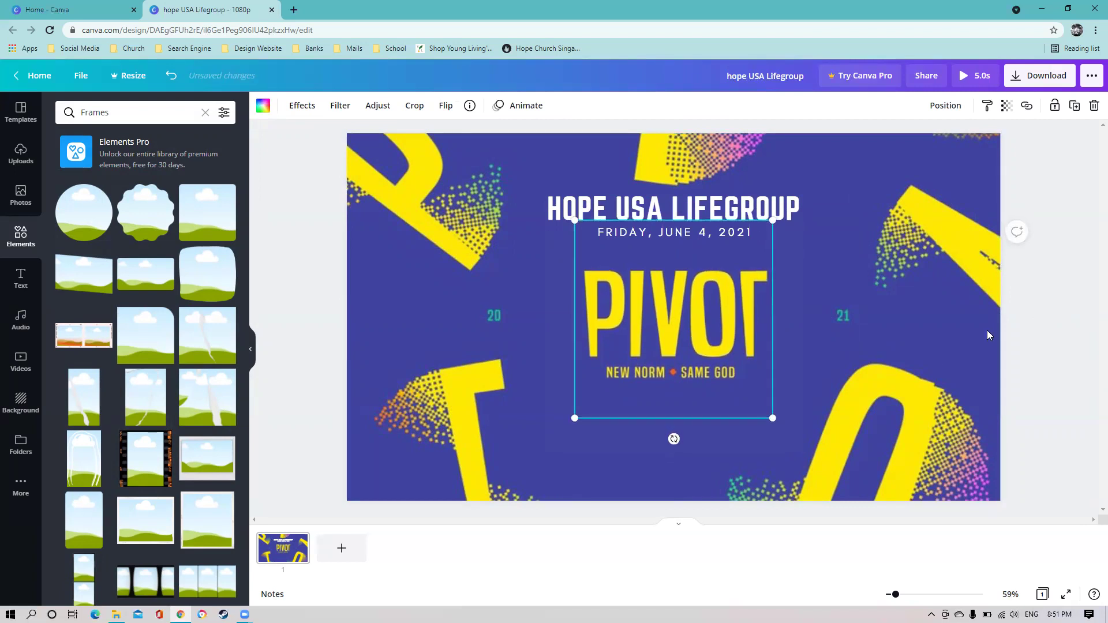
# Download the invite as a PNG instead of MP4 Video
pyautogui.click(1032, 306)
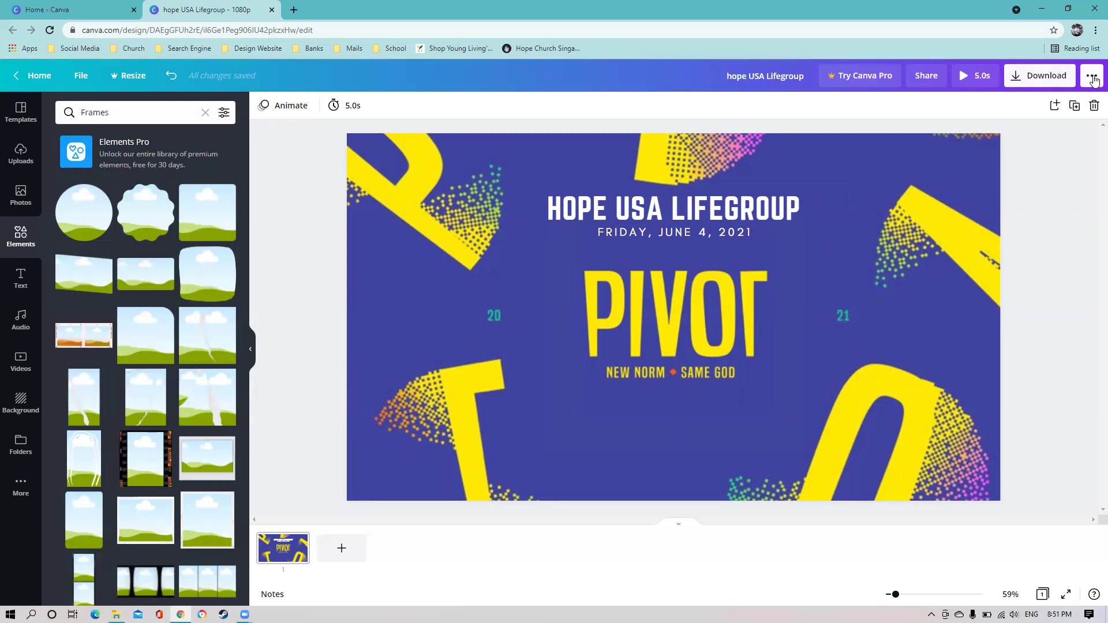
pyautogui.click(1094, 79)
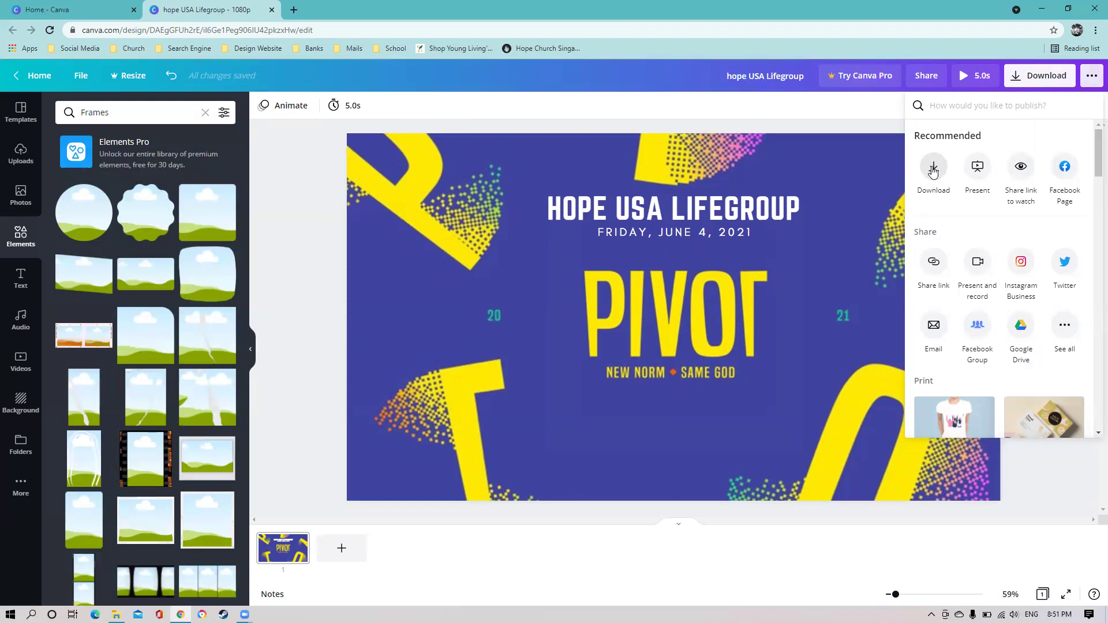
pyautogui.click(933, 169)
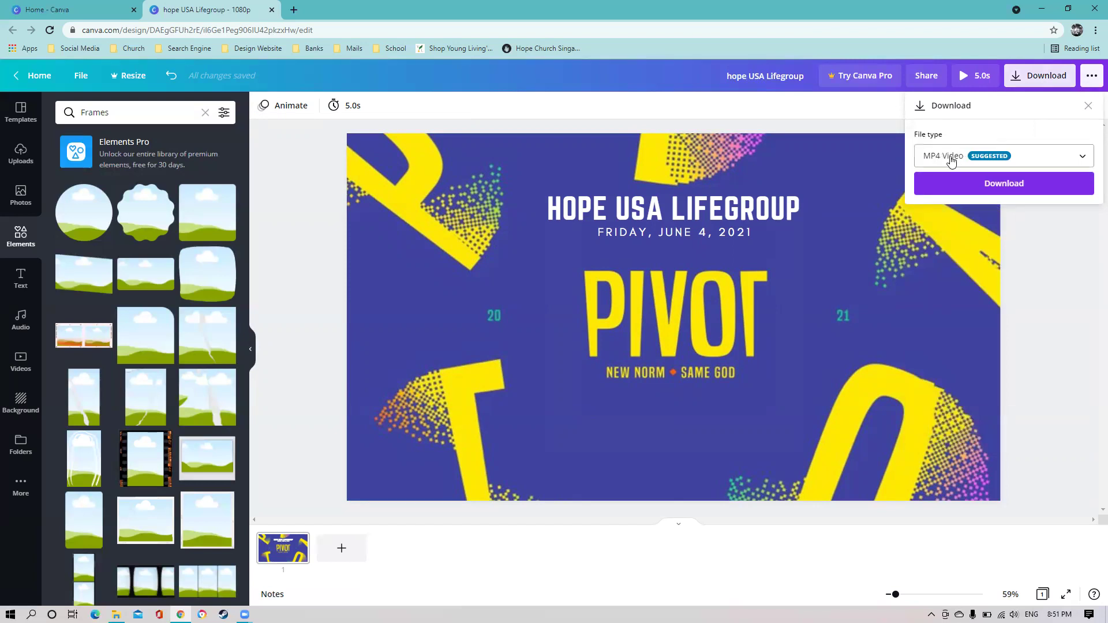
pyautogui.click(1080, 157)
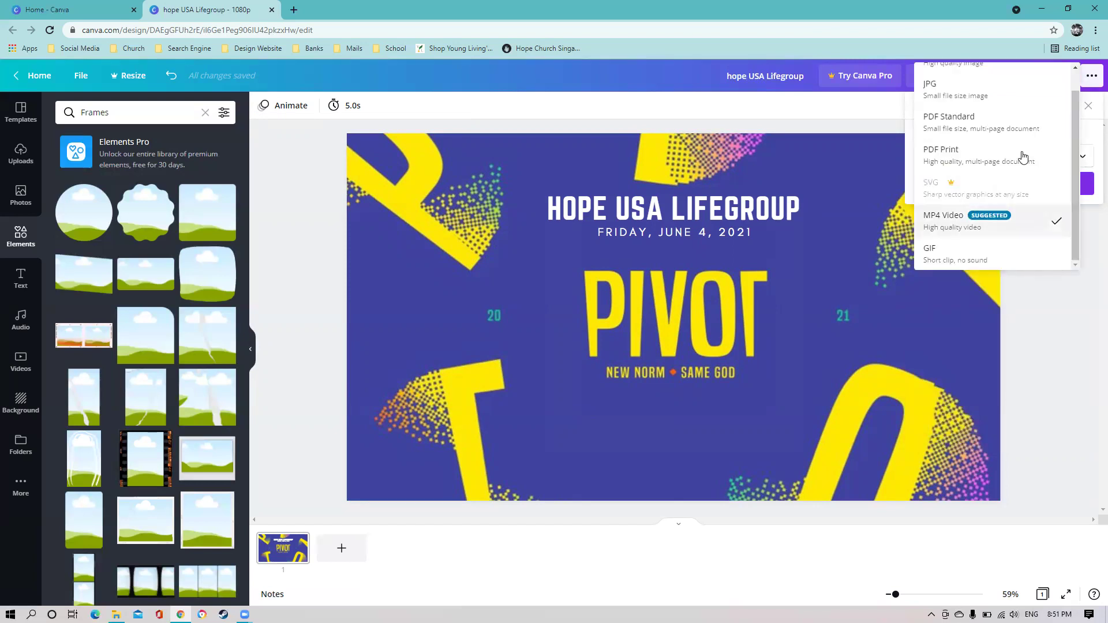
pyautogui.scroll(1, 1017, 155)
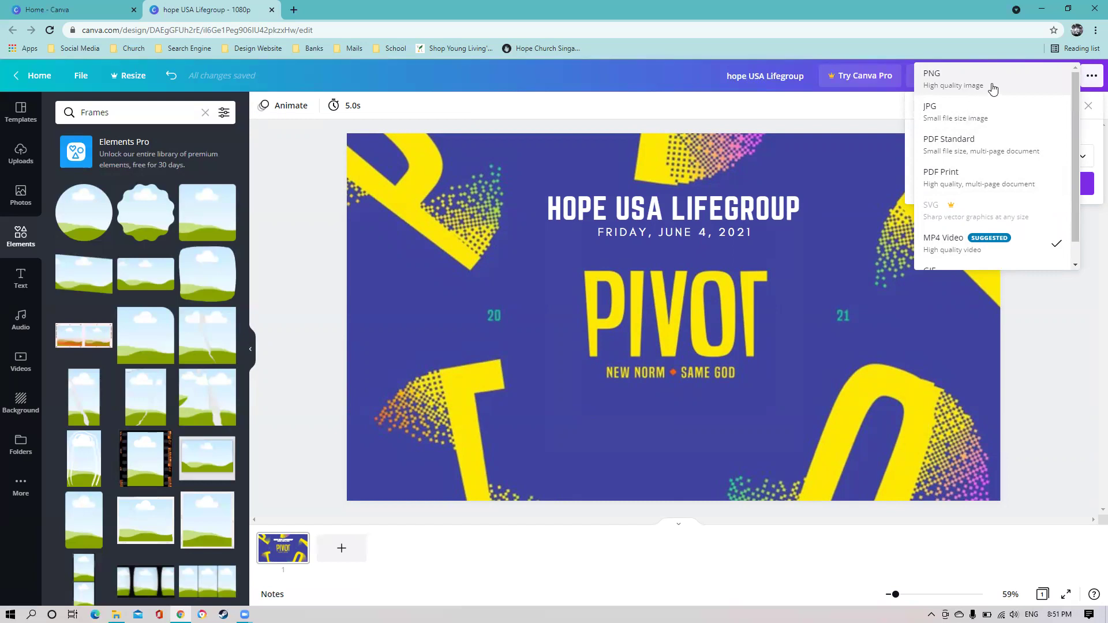
pyautogui.click(948, 79)
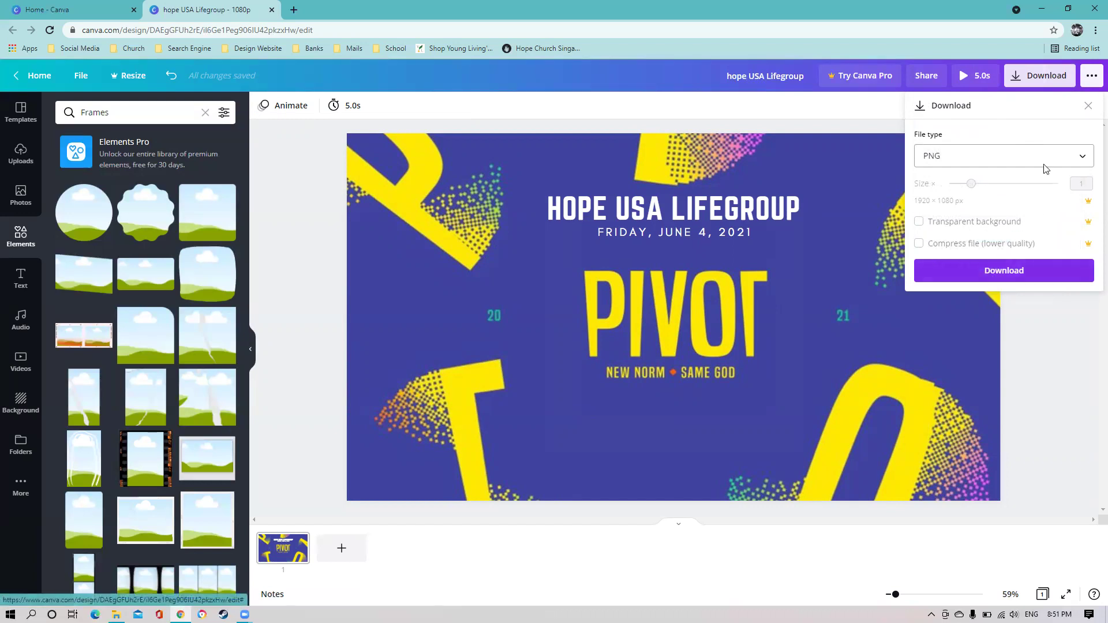
pyautogui.click(1009, 275)
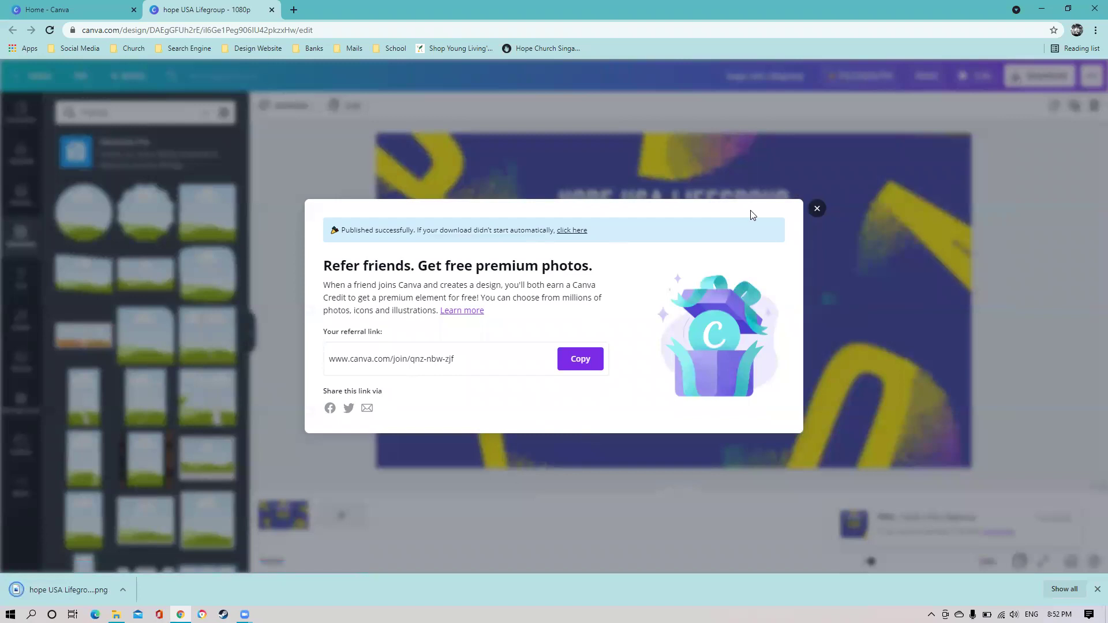
# Dismiss the referral popup and show the downloaded PNG in the Downloads folder
pyautogui.click(816, 209)
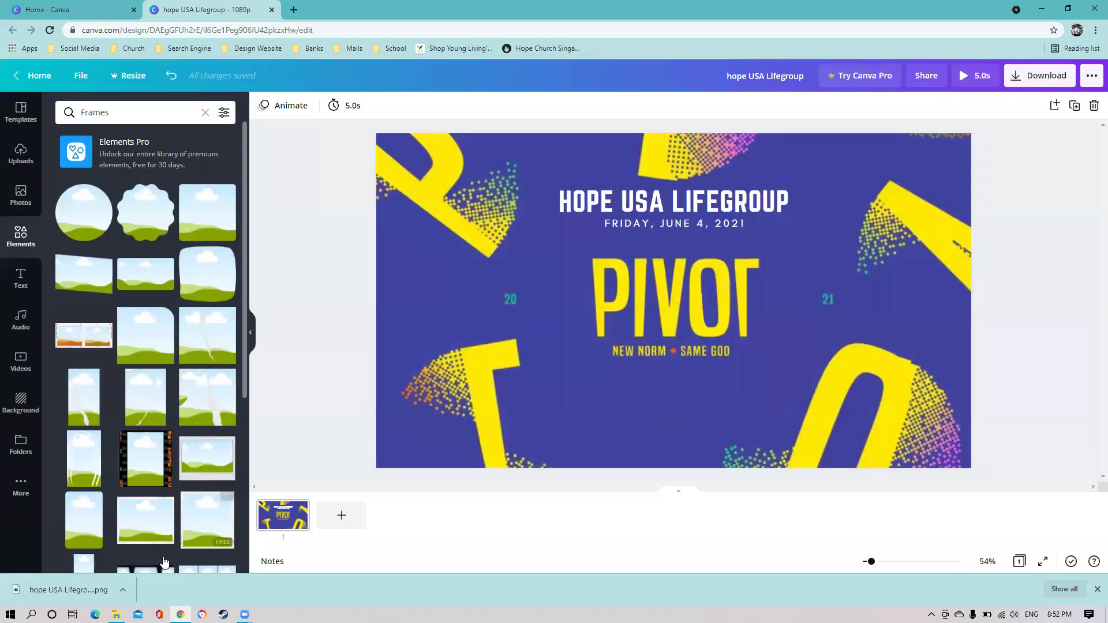
pyautogui.click(121, 591)
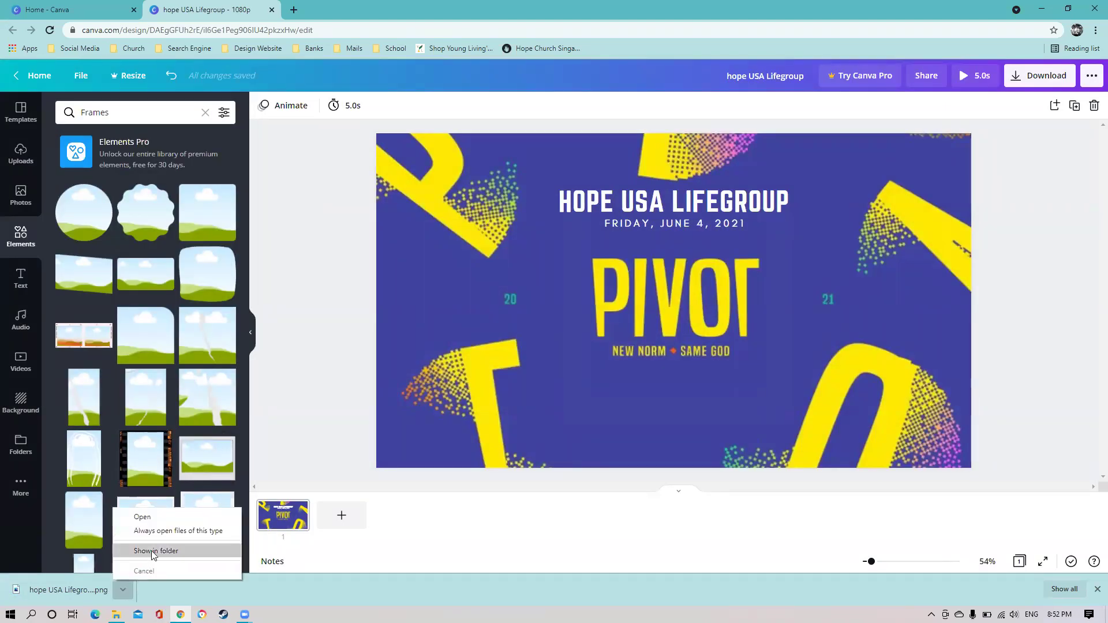
pyautogui.click(151, 551)
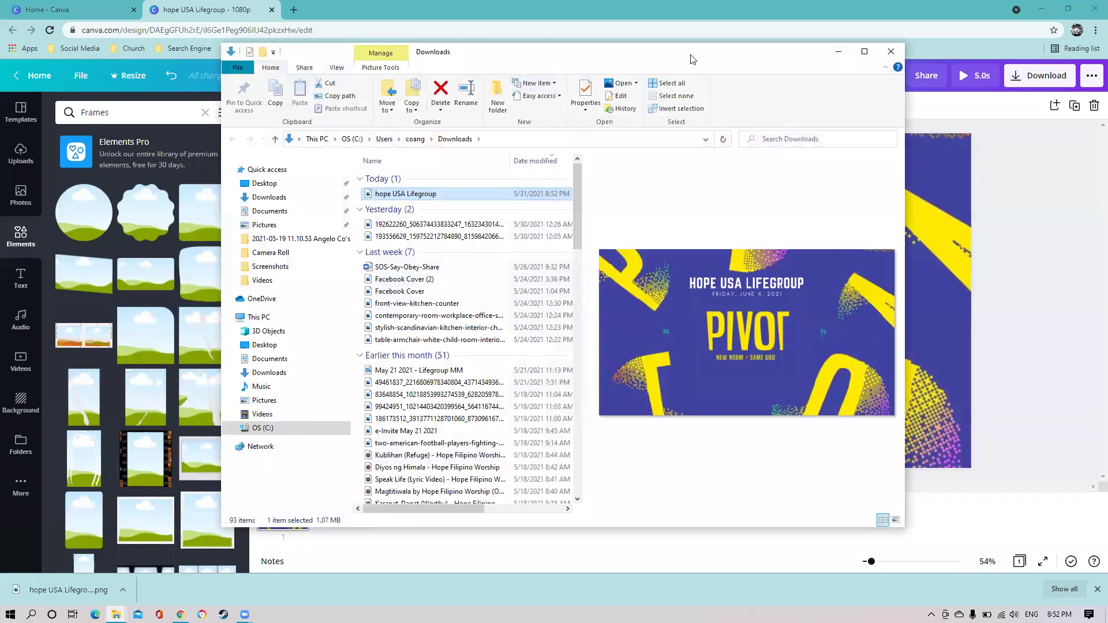
pyautogui.moveTo(688, 57); pyautogui.dragTo(524, 46)
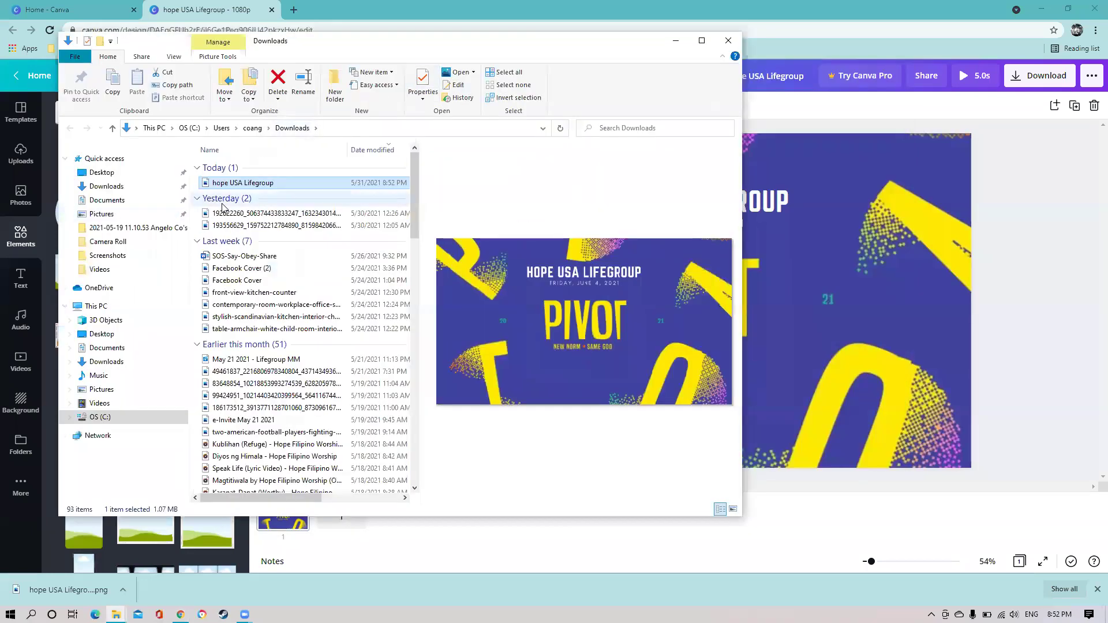
# Open 'hope USA Lifegroup' from Downloads in the Photos app
pyautogui.doubleClick(247, 184)
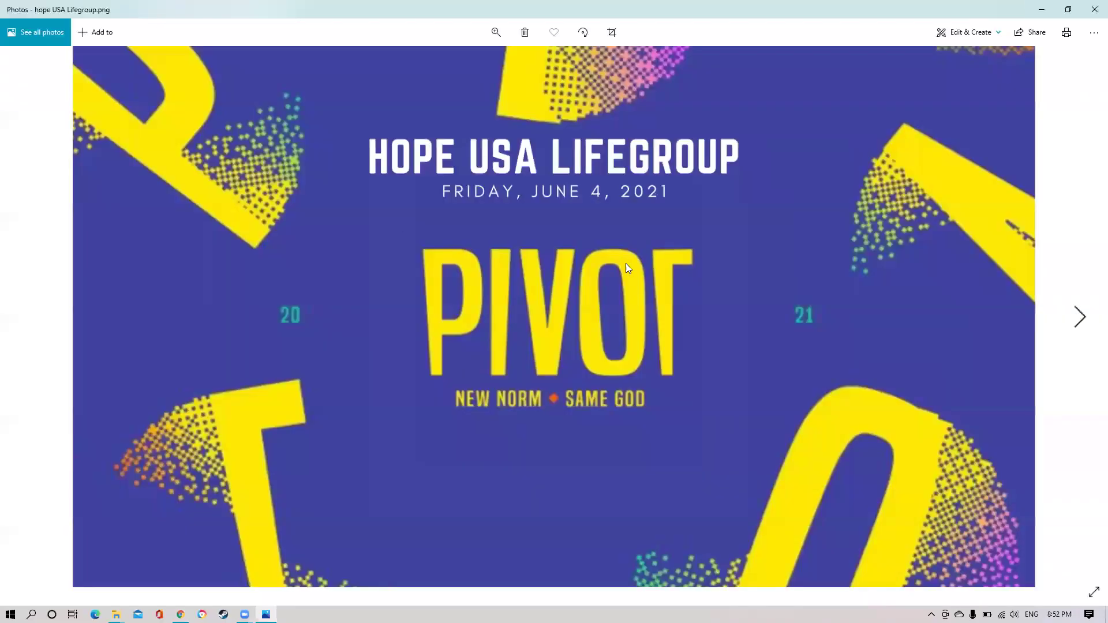